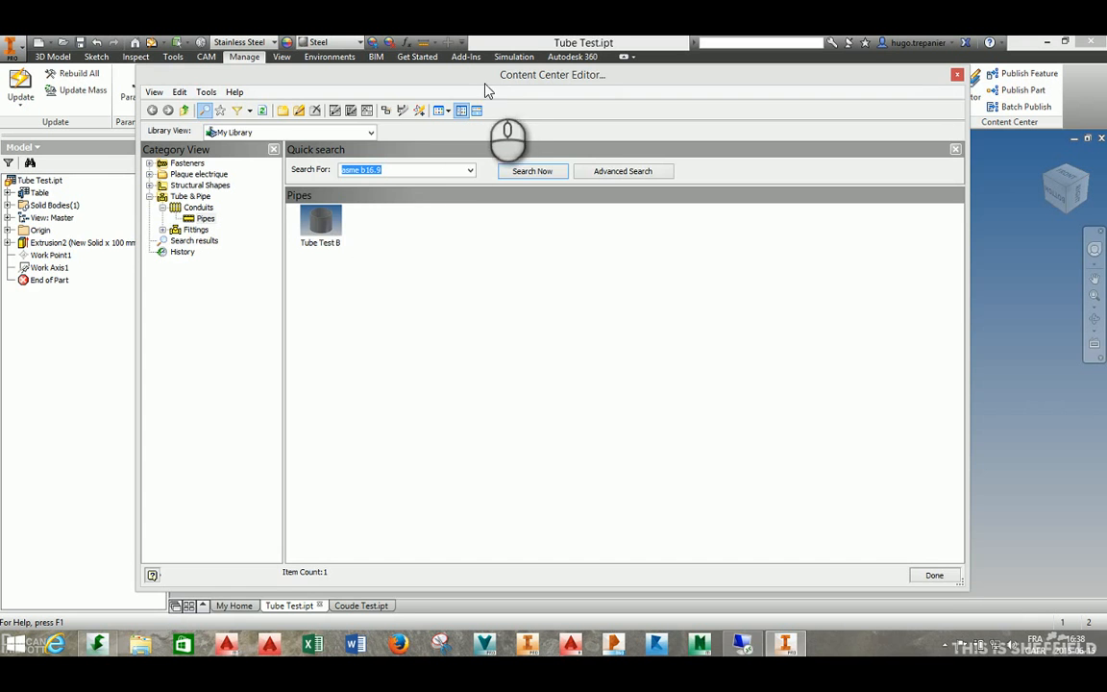
# Step: Review the SD and EP columns in the Tube Test B family table, leaving the table and Content Center Editor without saving
pyautogui.moveTo(436, 74); pyautogui.dragTo(441, 90)
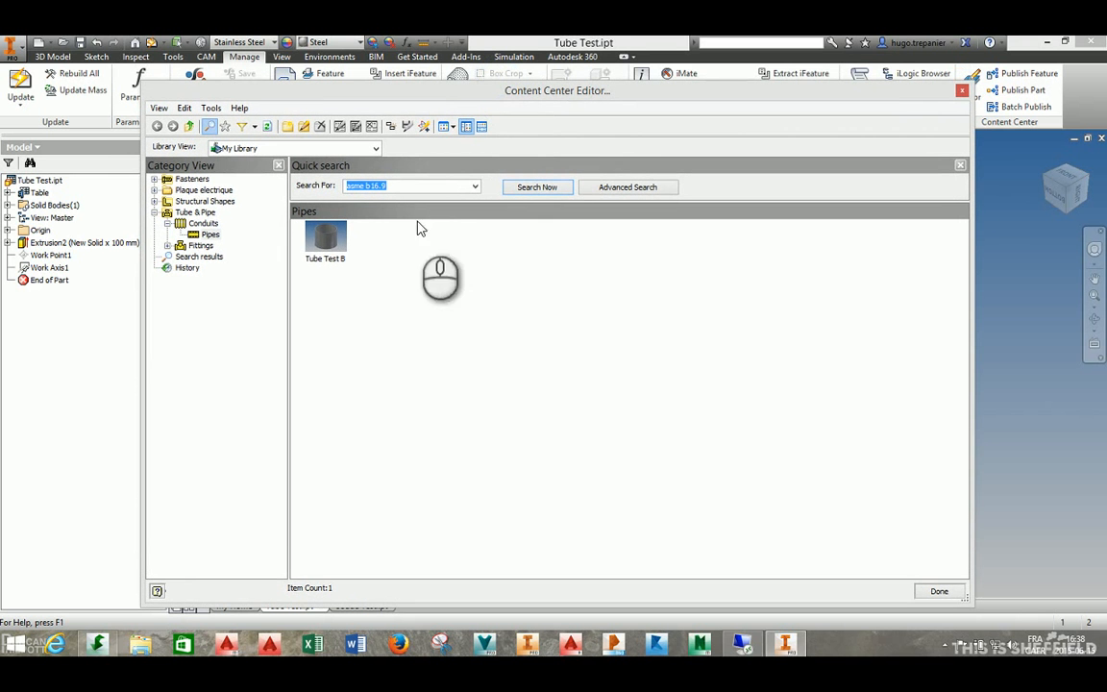
pyautogui.rightClick(326, 246)
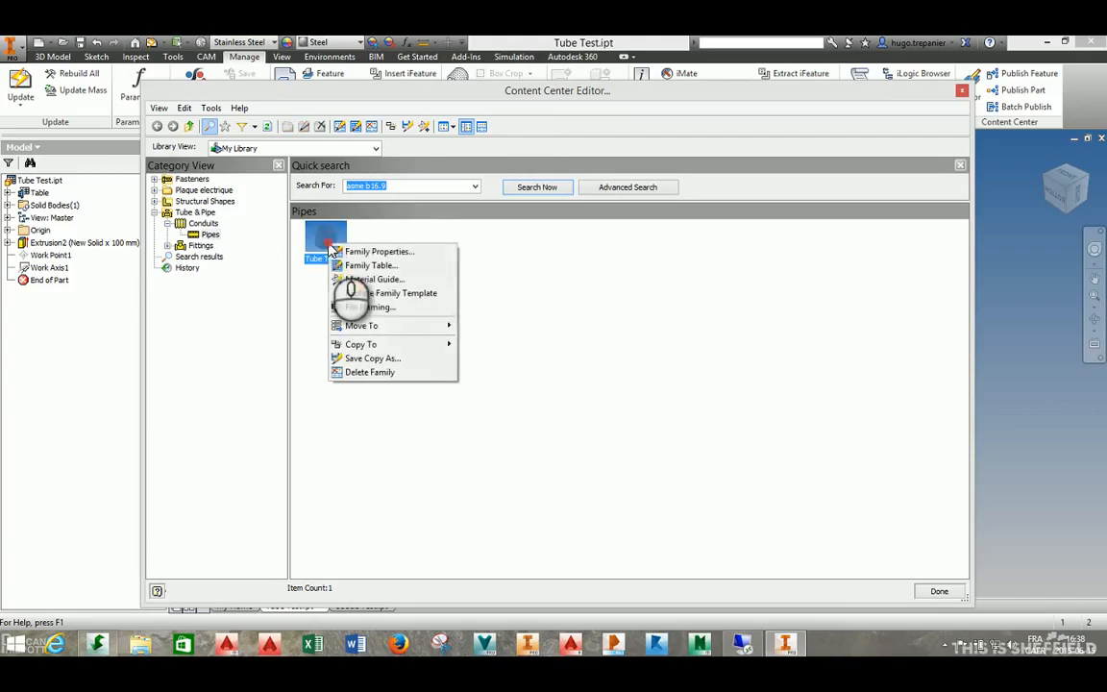
pyautogui.click(384, 265)
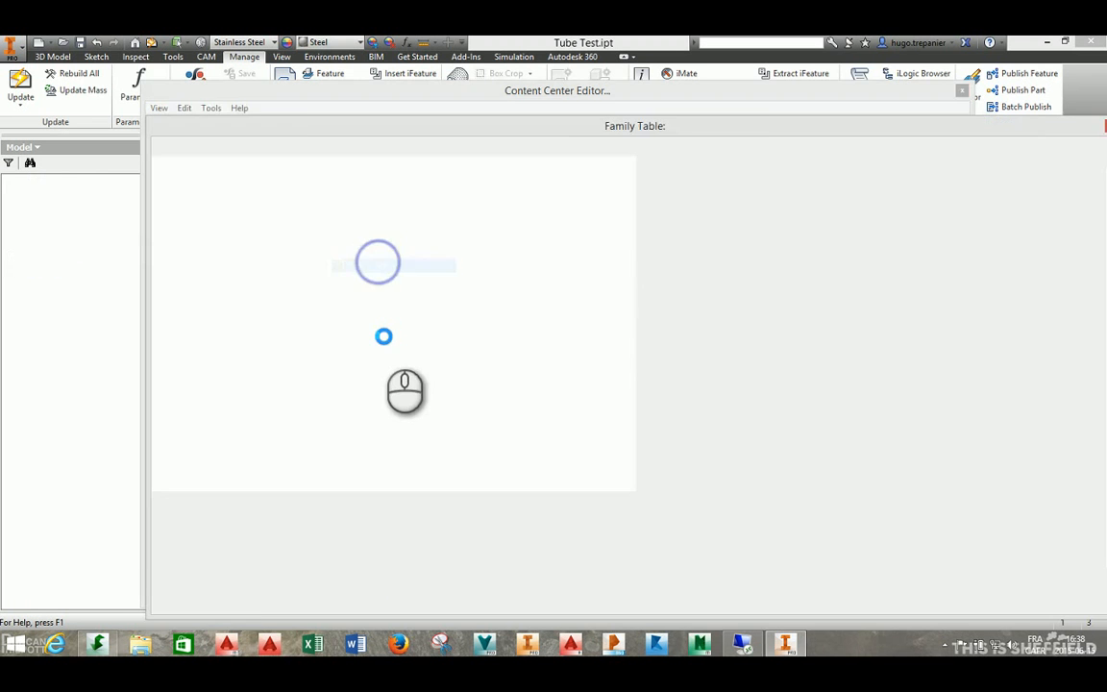
pyautogui.moveTo(540, 546); pyautogui.dragTo(901, 563)
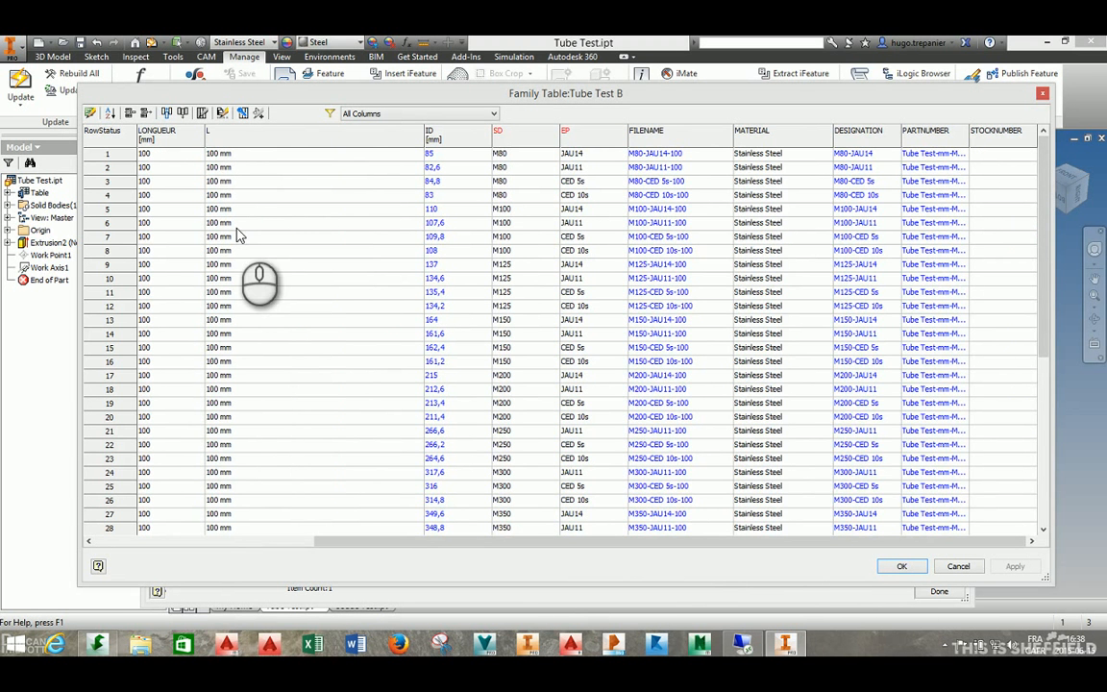
pyautogui.click(500, 132)
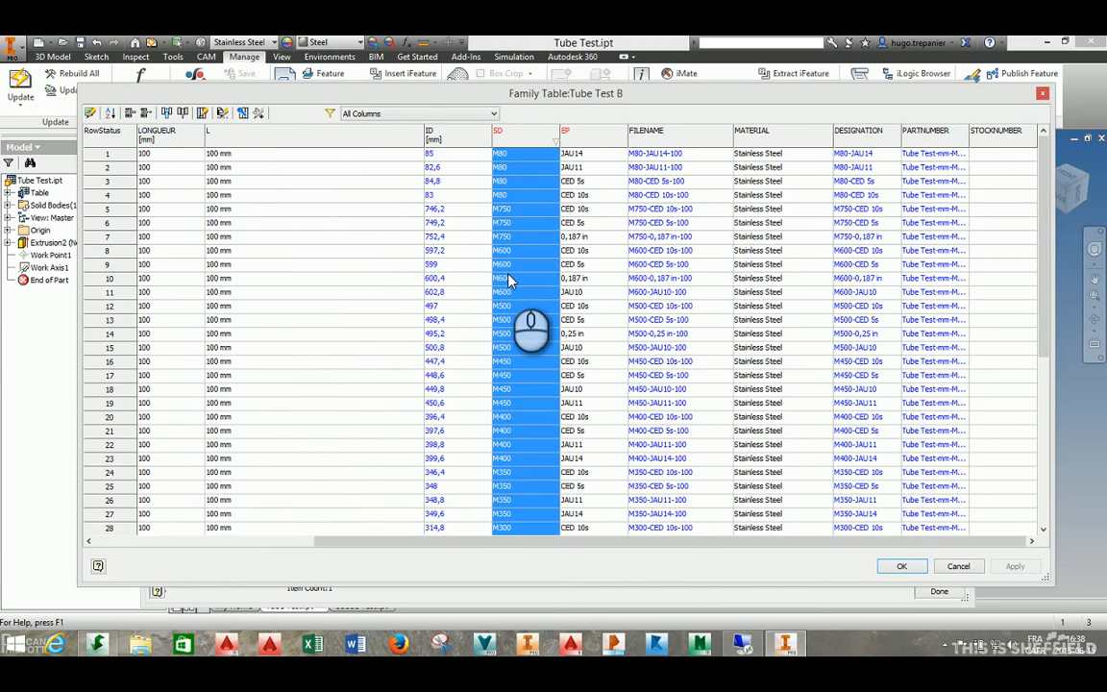
pyautogui.click(581, 223)
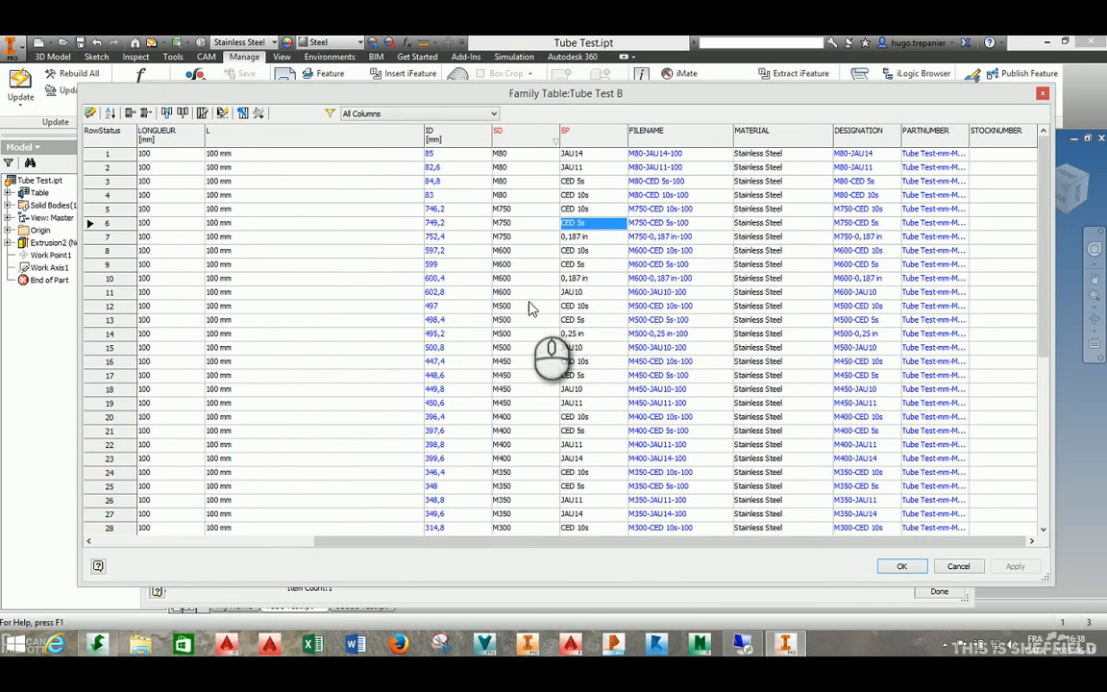
pyautogui.click(959, 568)
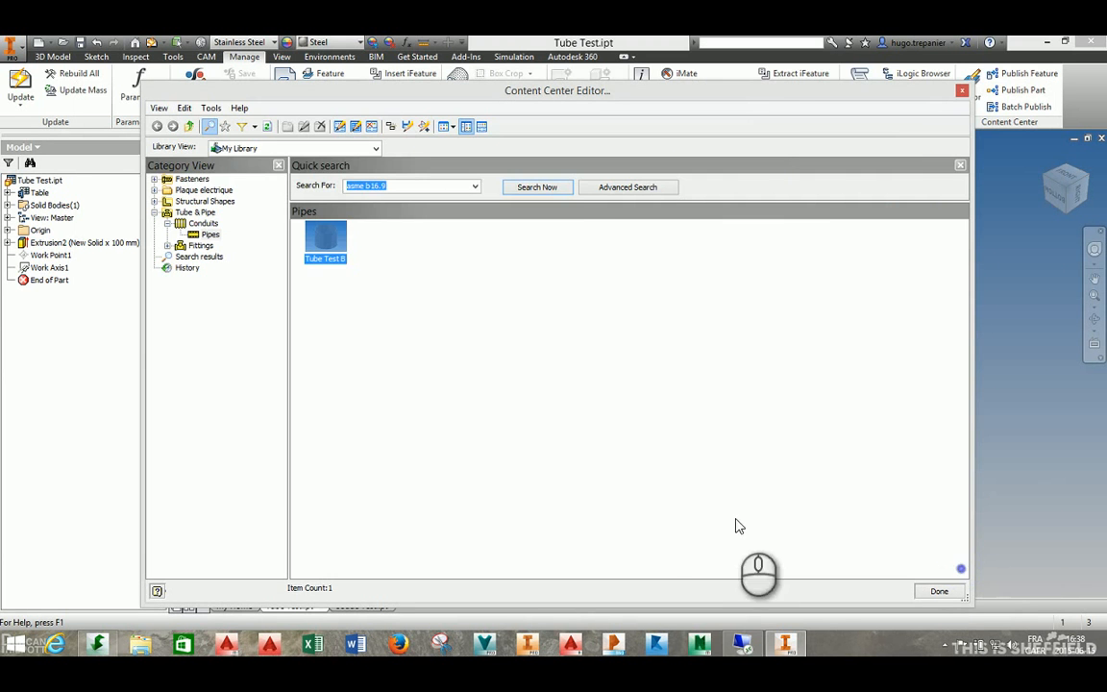
pyautogui.click(962, 91)
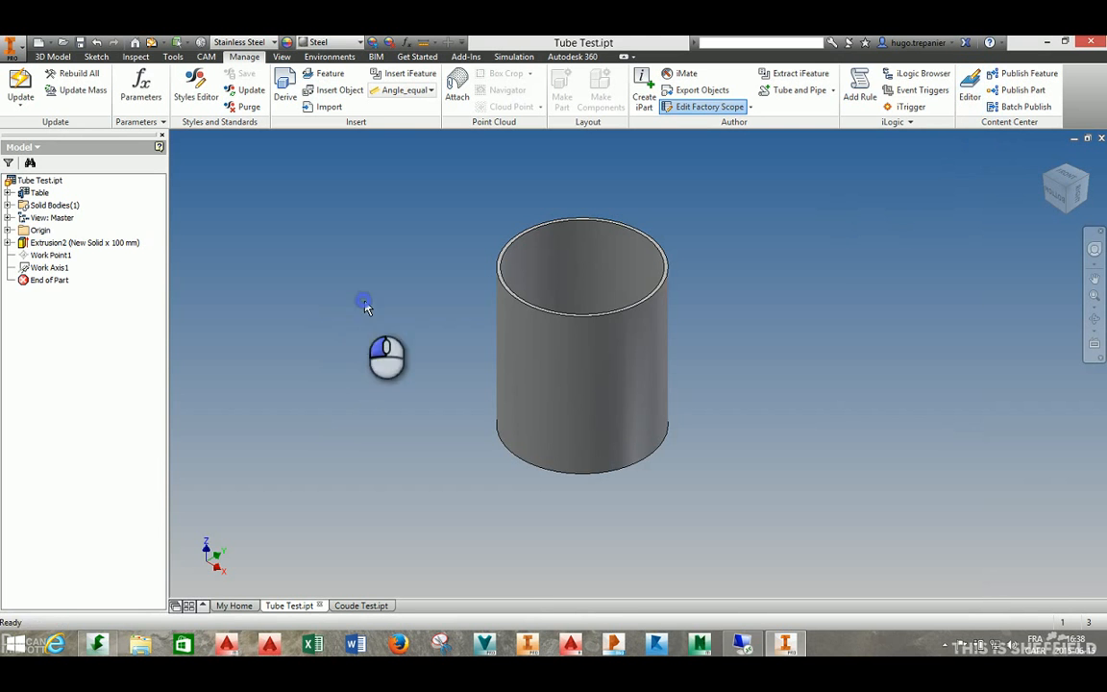
# Step: Review the custom iProperties of Tube Test.ipt, including SECTEUR DES TRAVAUX
pyautogui.click(25, 181)
pyautogui.rightClick(25, 181)
pyautogui.click(48, 313)
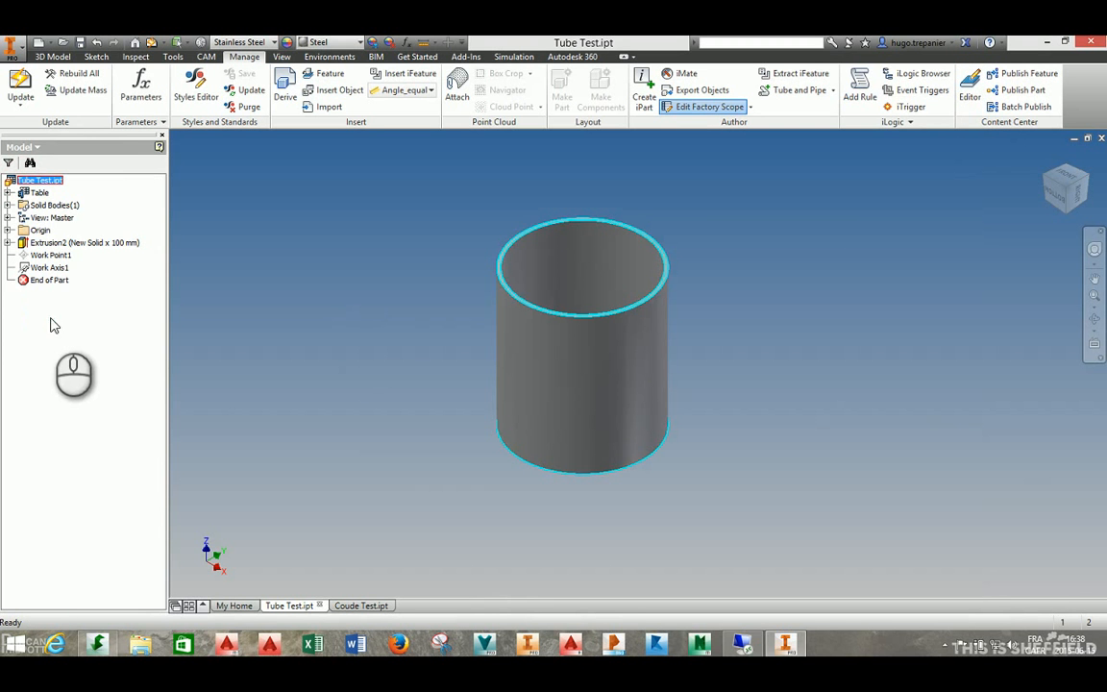
pyautogui.click(554, 141)
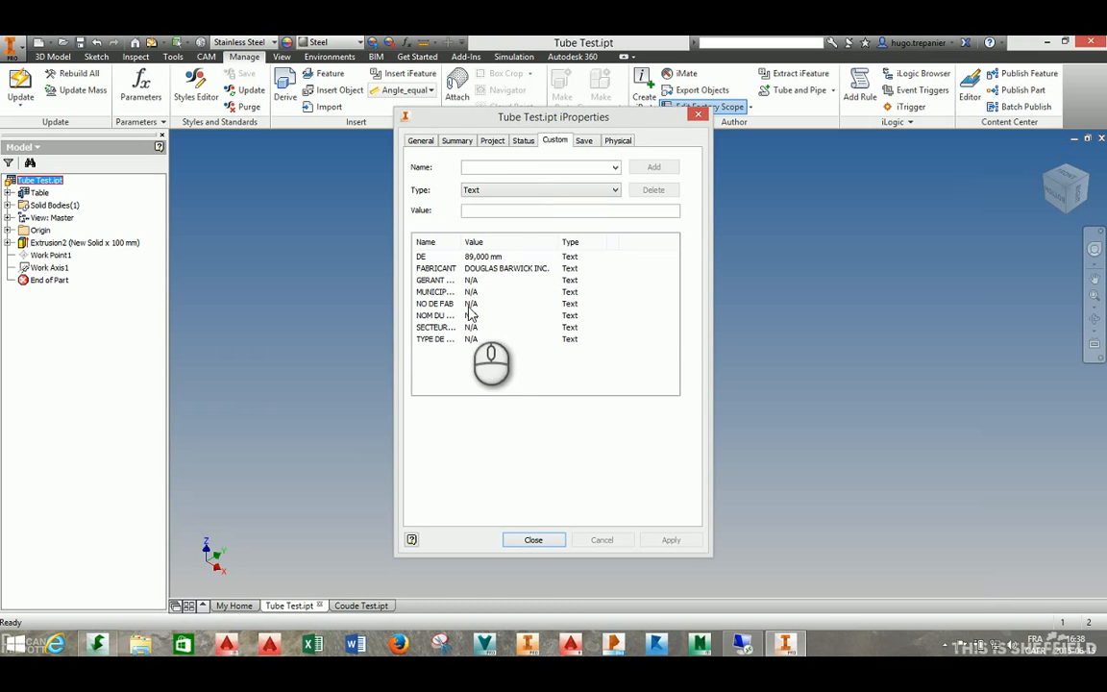
pyautogui.click(437, 327)
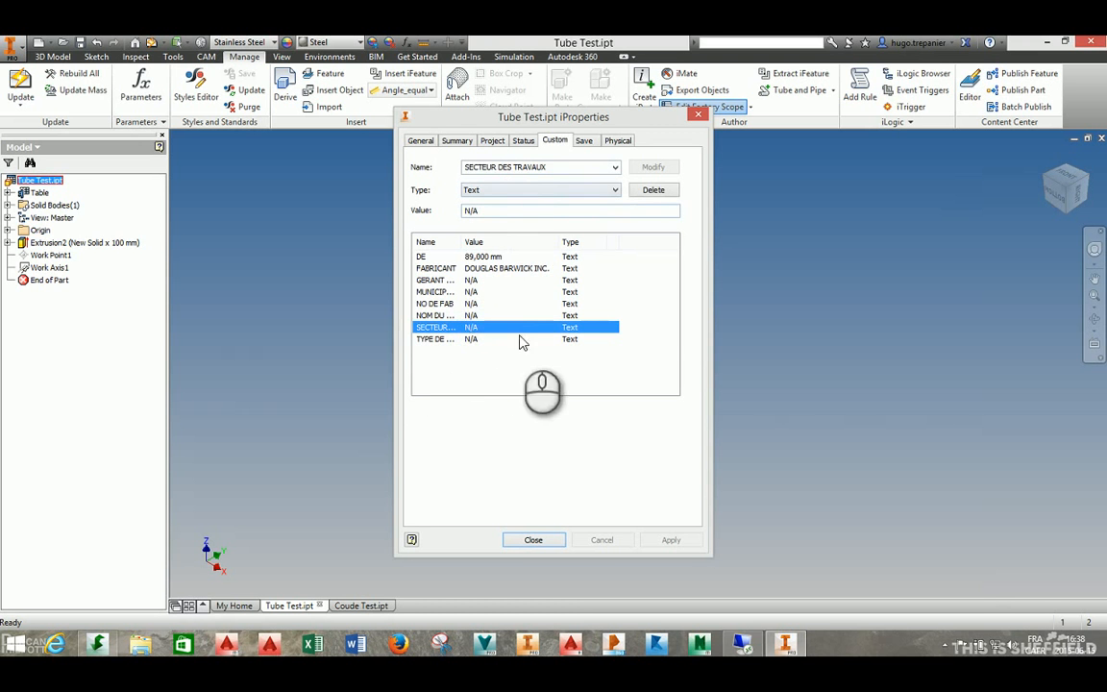
pyautogui.click(533, 539)
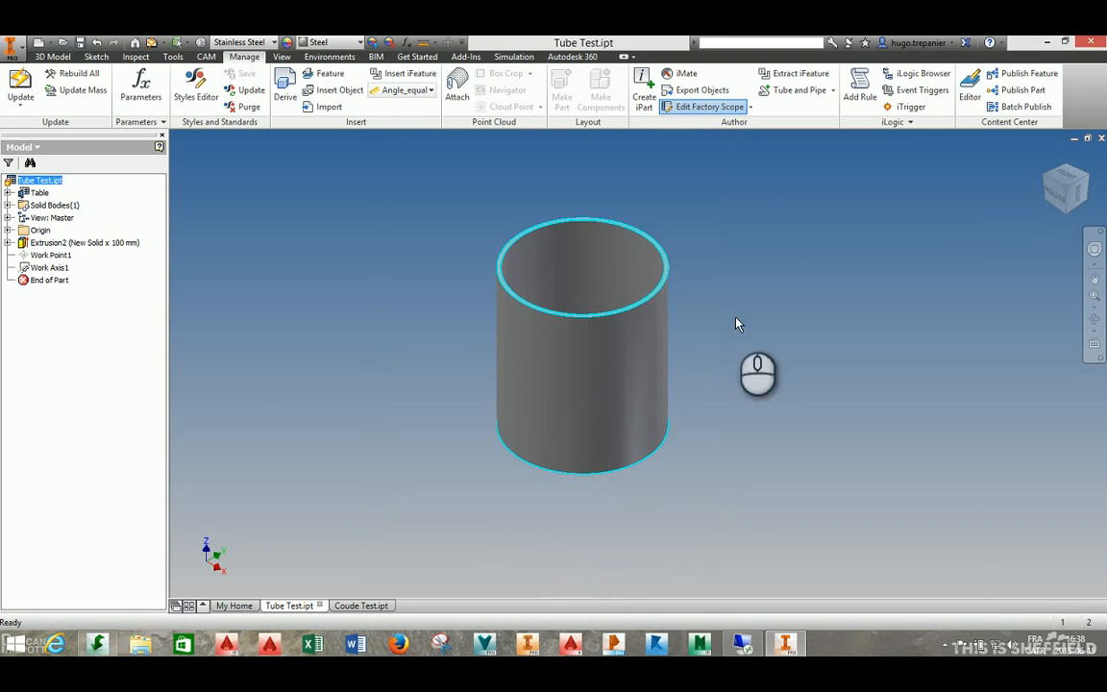
pyautogui.click(805, 303)
# Step: Open the Tube Test B family table in the Content Center Editor and sort it by the SD column
pyautogui.click(975, 85)
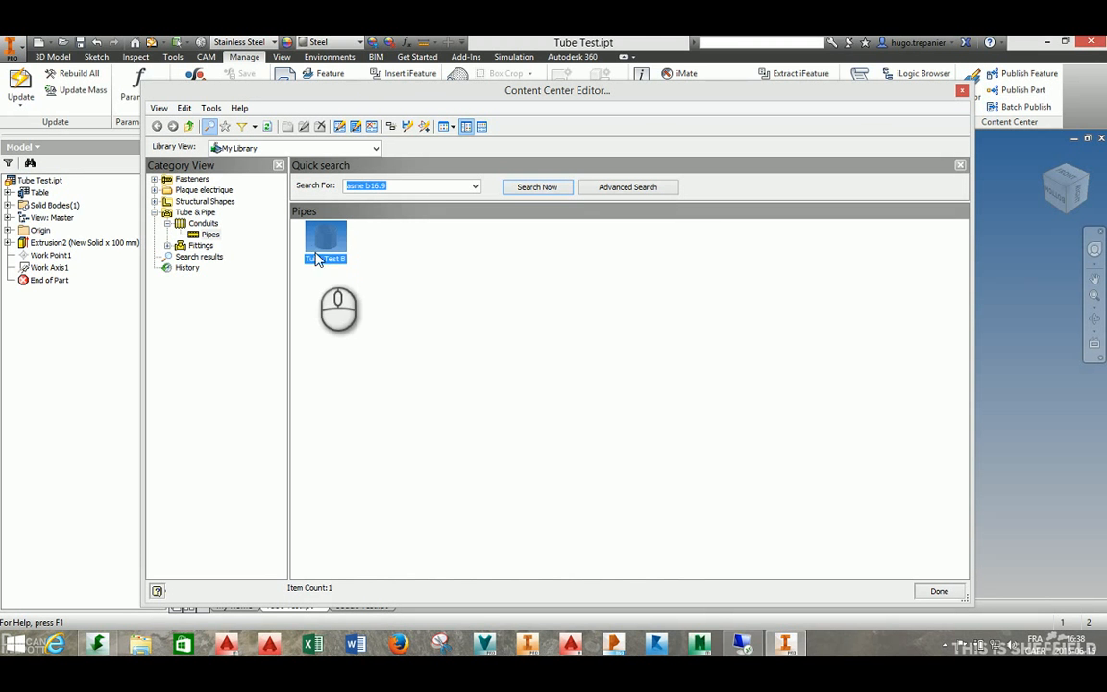
pyautogui.rightClick(317, 243)
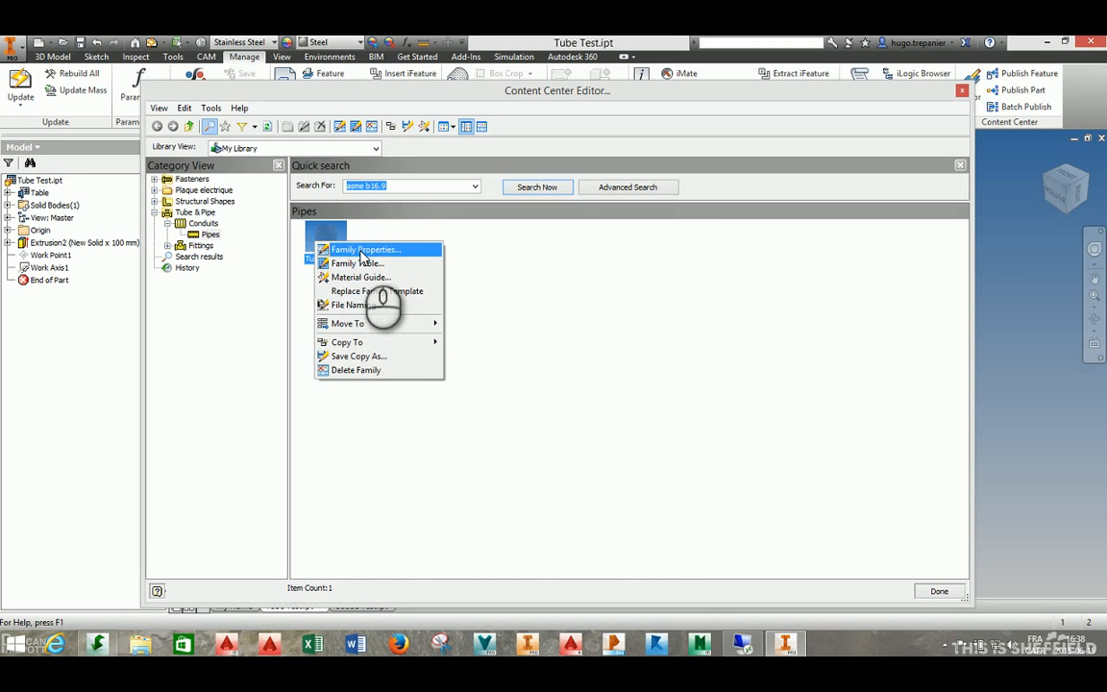
pyautogui.click(357, 264)
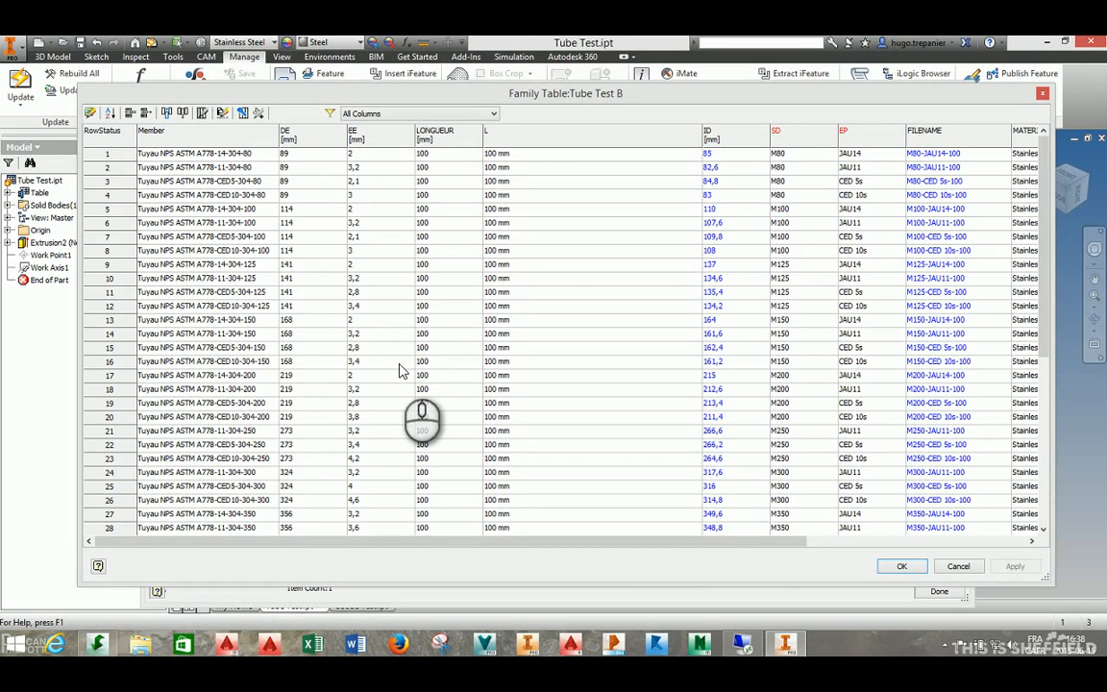
pyautogui.click(778, 142)
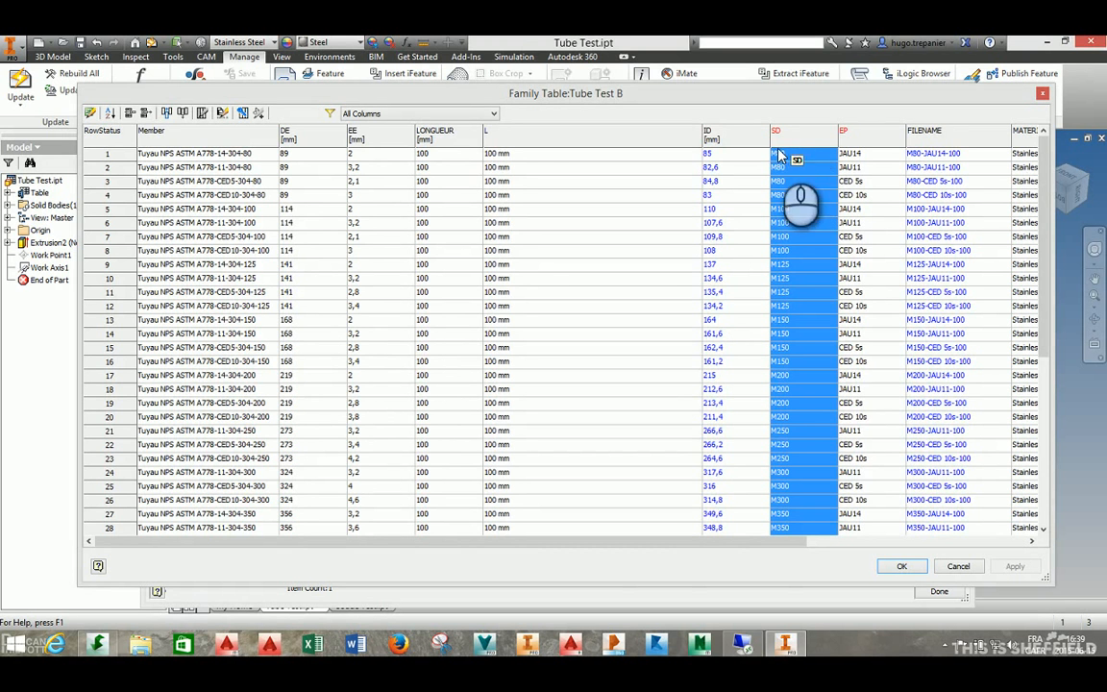
pyautogui.click(786, 142)
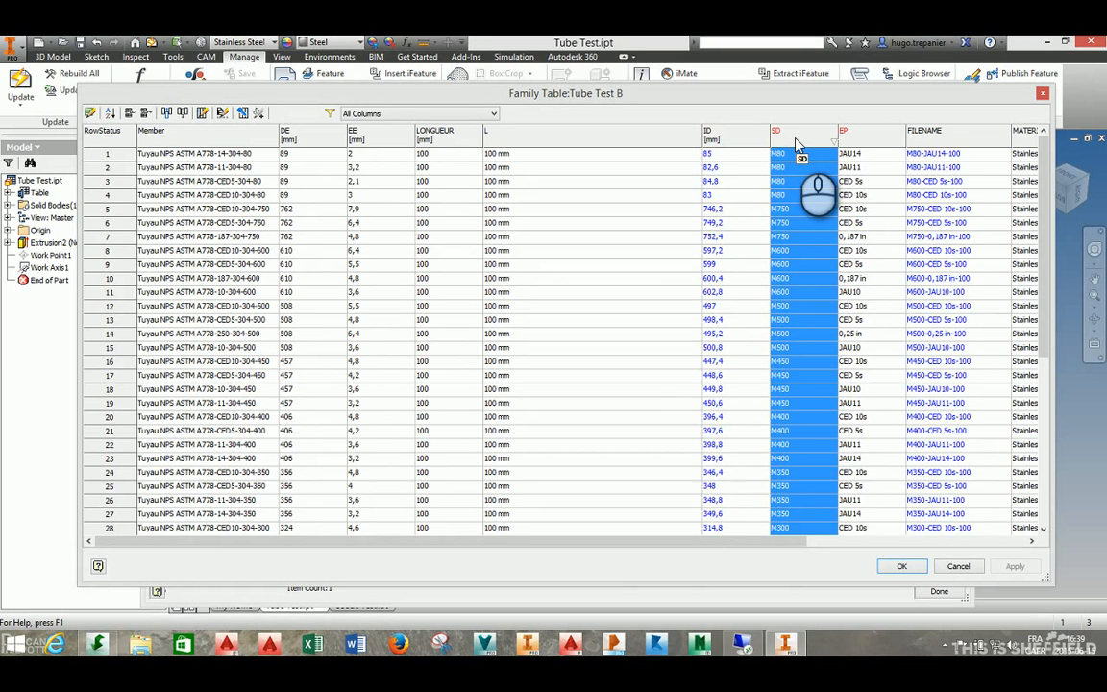
# Step: Map the SD column to a Custom Inventor property with a name beginning "Cedu"
pyautogui.rightClick(795, 144)
pyautogui.click(851, 234)
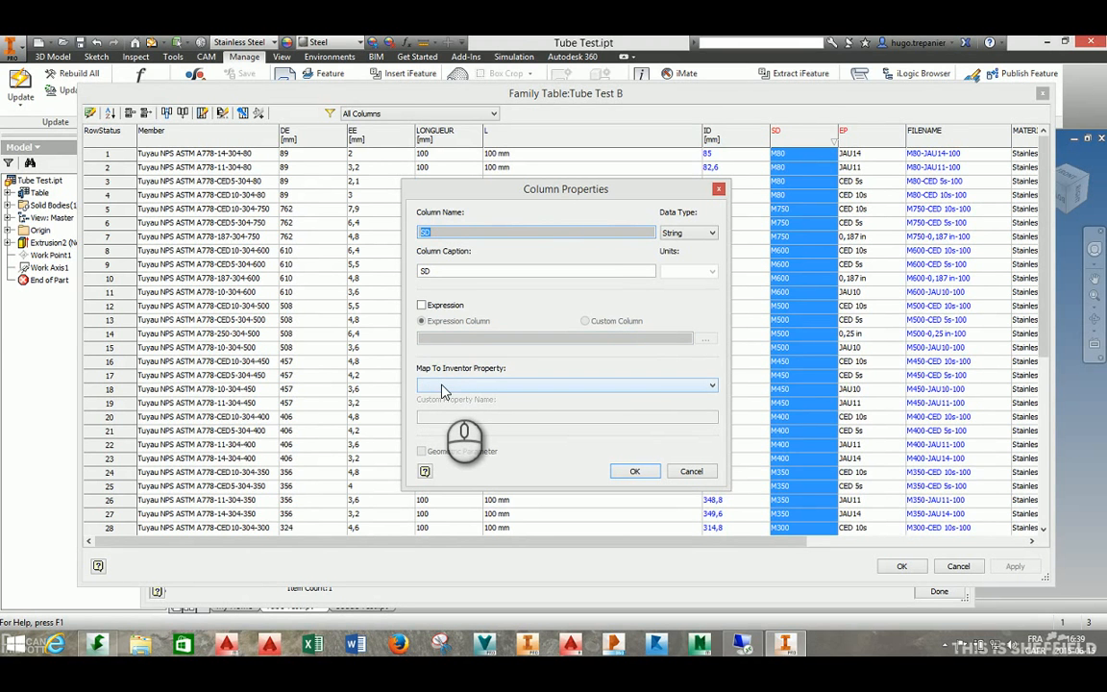
pyautogui.click(444, 389)
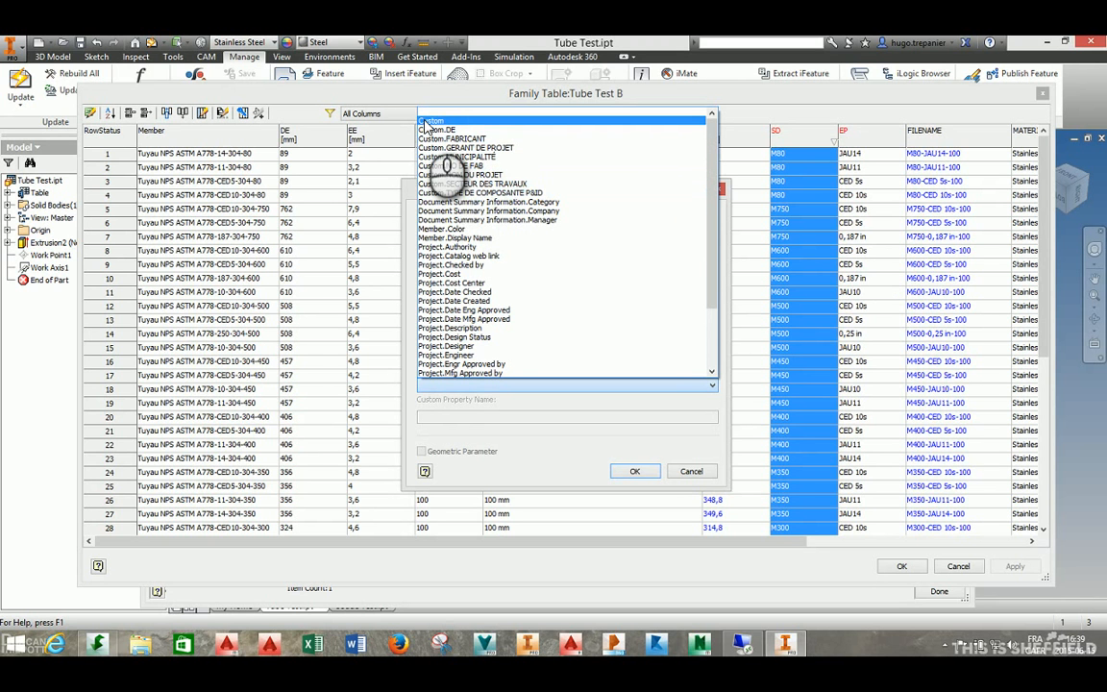
pyautogui.click(424, 122)
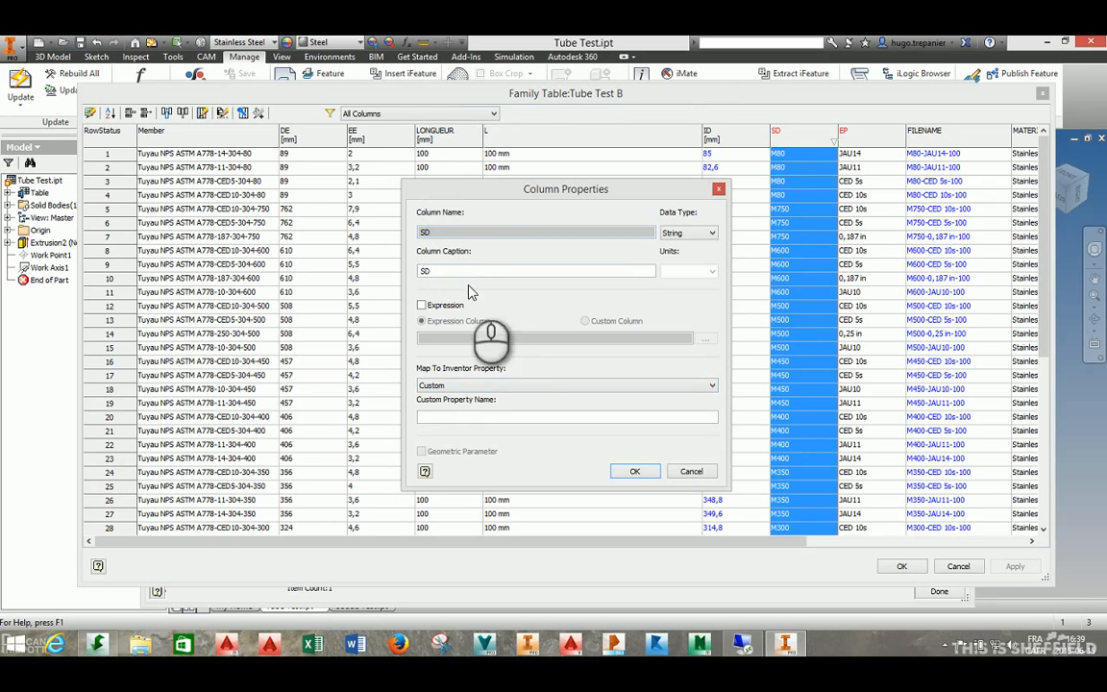
pyautogui.click(444, 419)
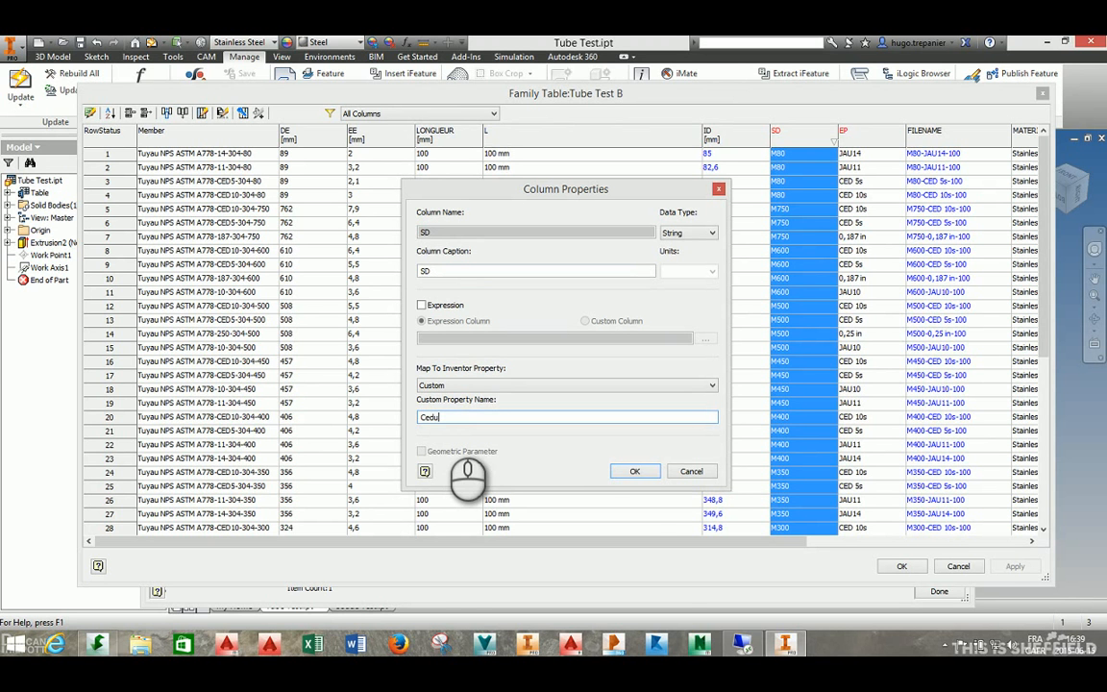
pyautogui.click(634, 471)
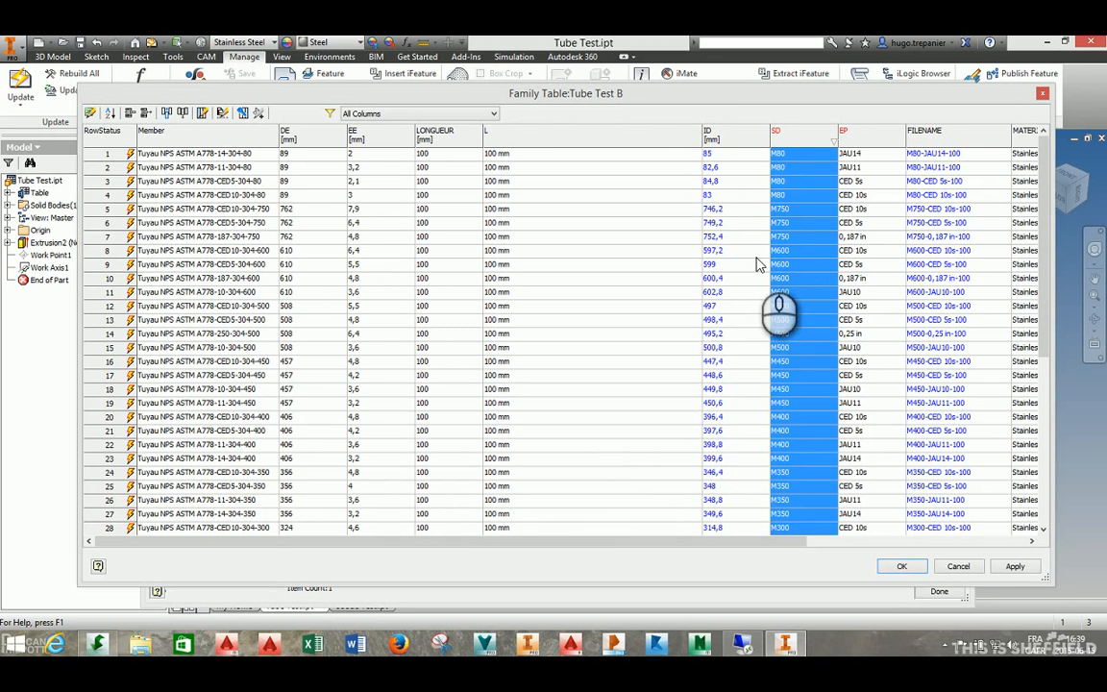
# Step: Publish the family table changes to the library and close the Content Center Editor
pyautogui.click(864, 237)
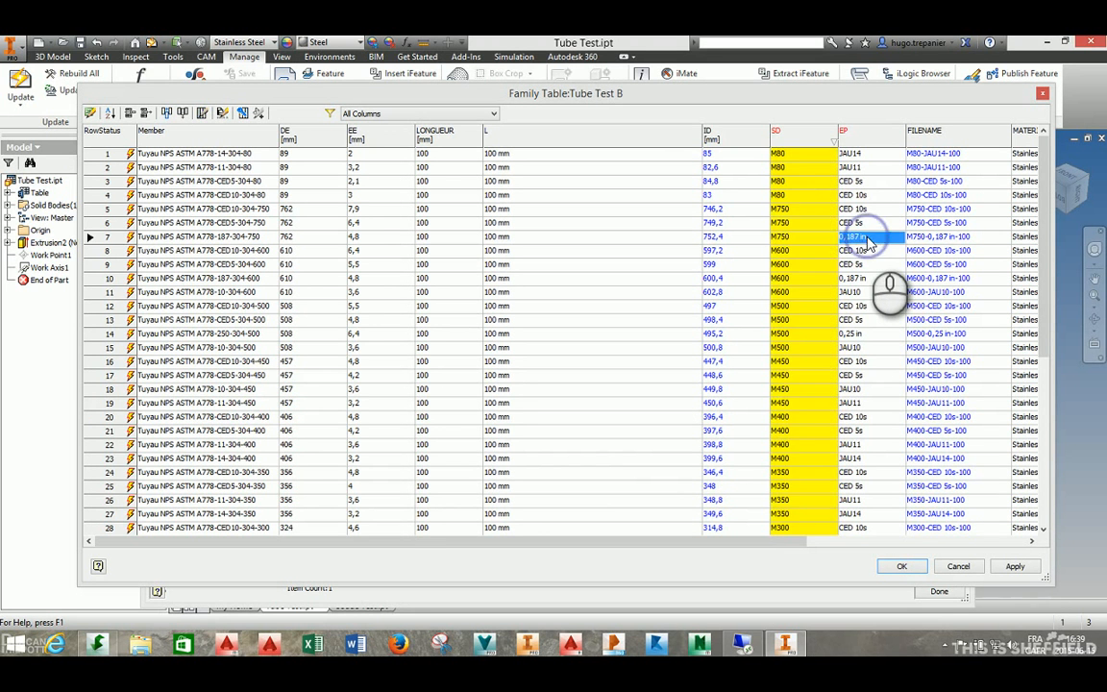
pyautogui.click(903, 566)
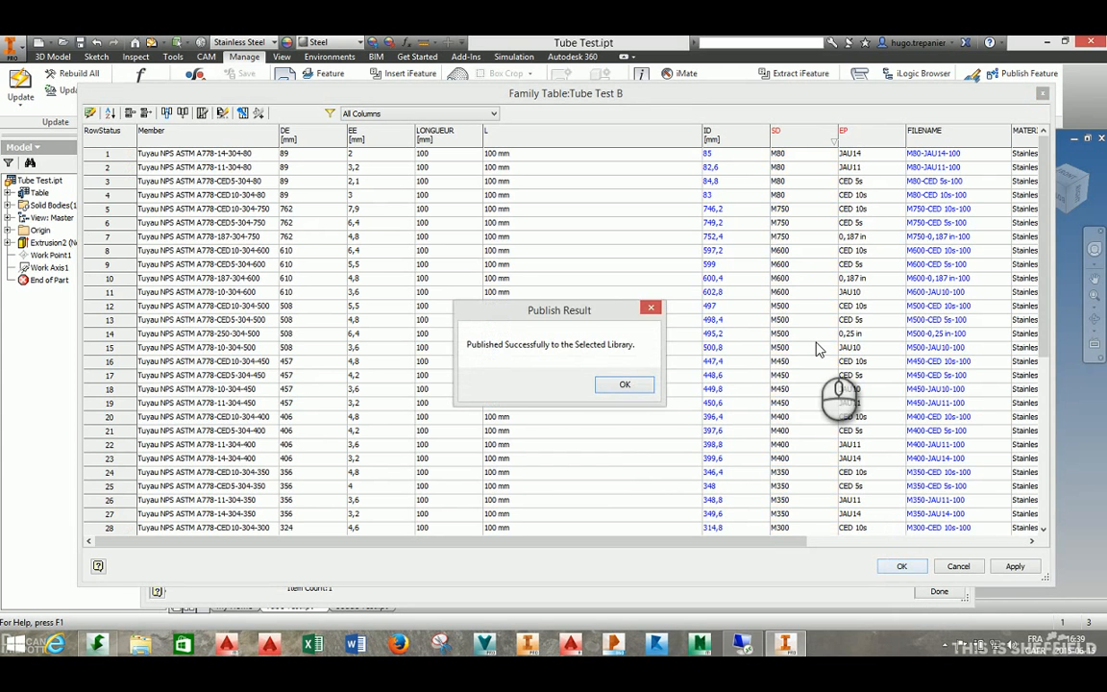
pyautogui.click(625, 383)
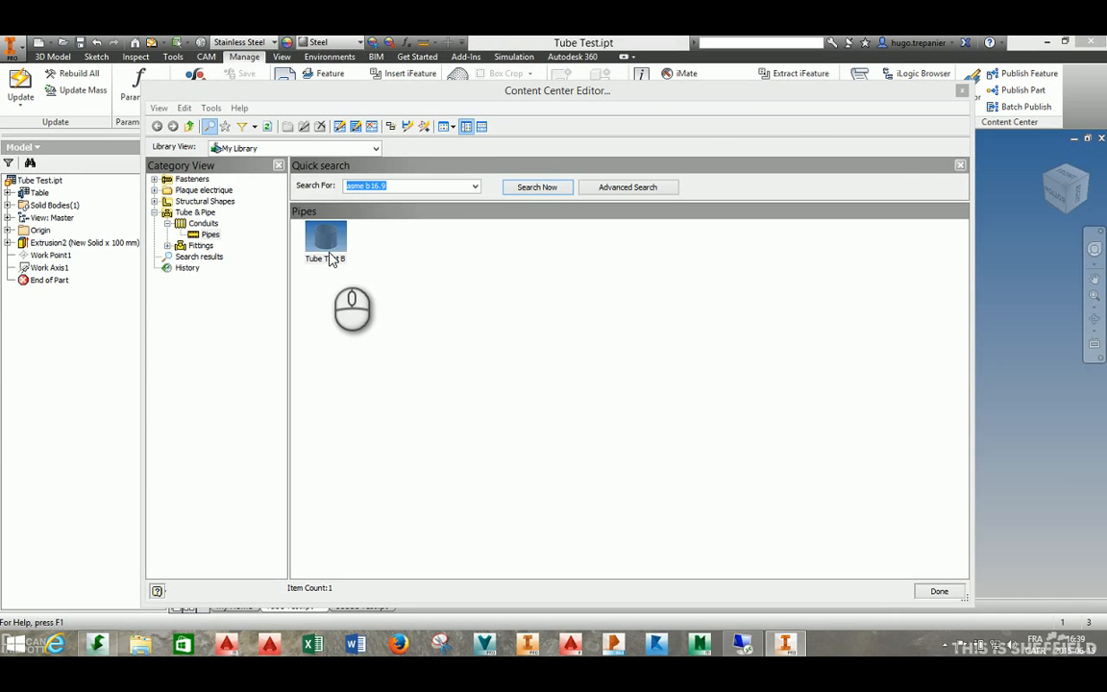
pyautogui.click(939, 592)
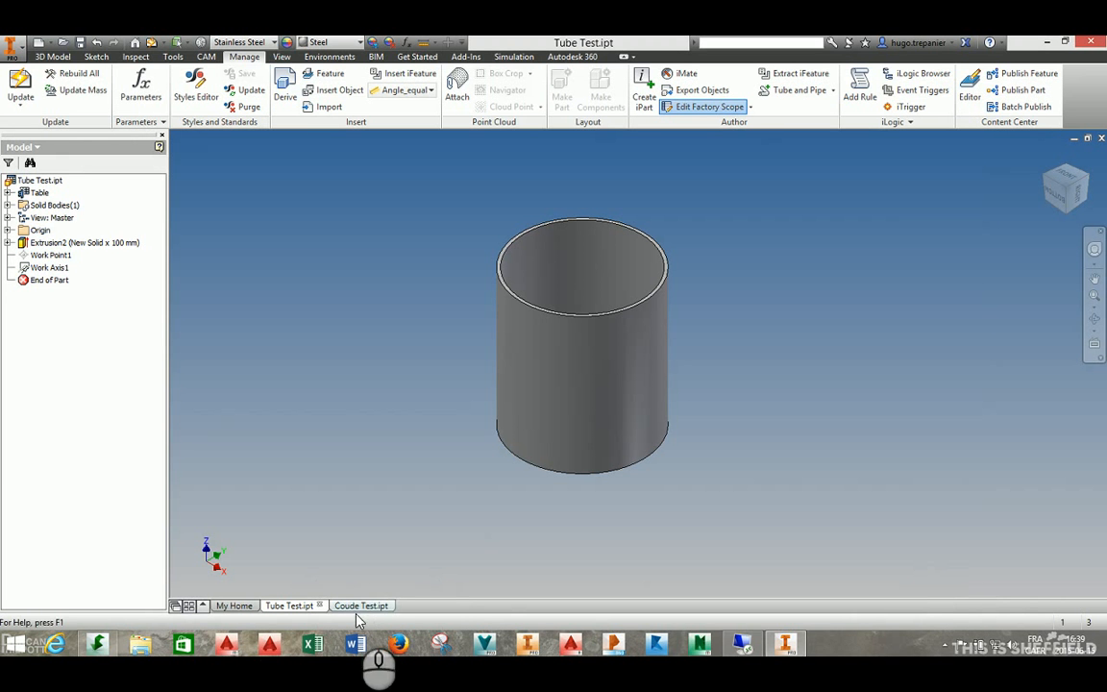
# Step: Create a new assembly from the Standard.iam template
pyautogui.click(12, 50)
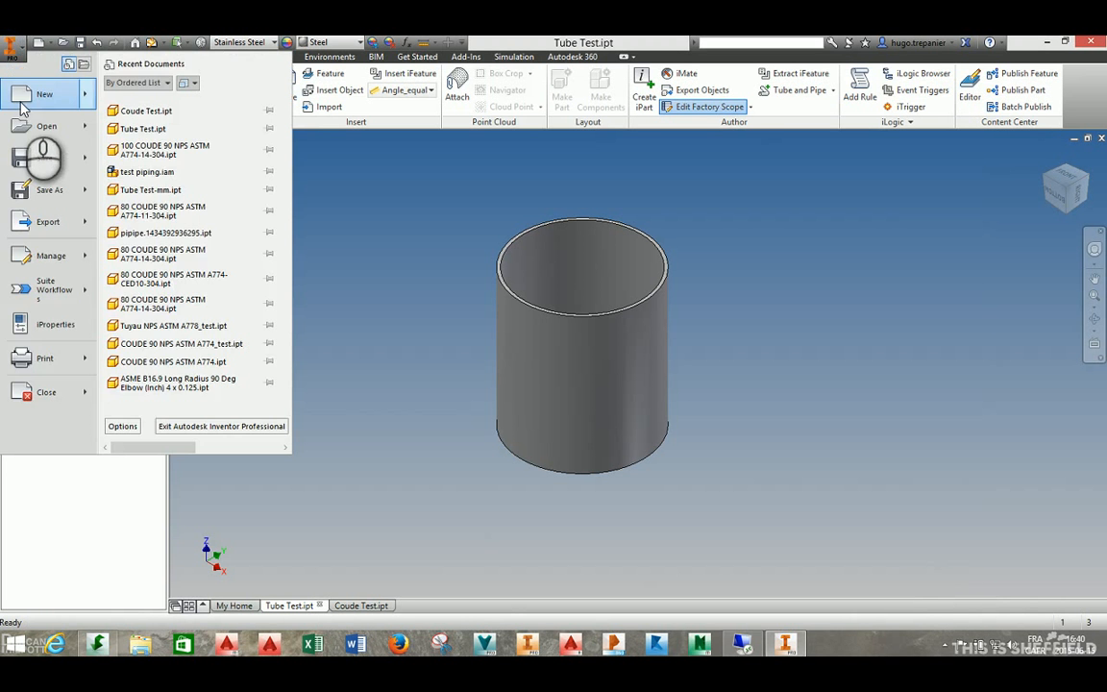
pyautogui.click(33, 103)
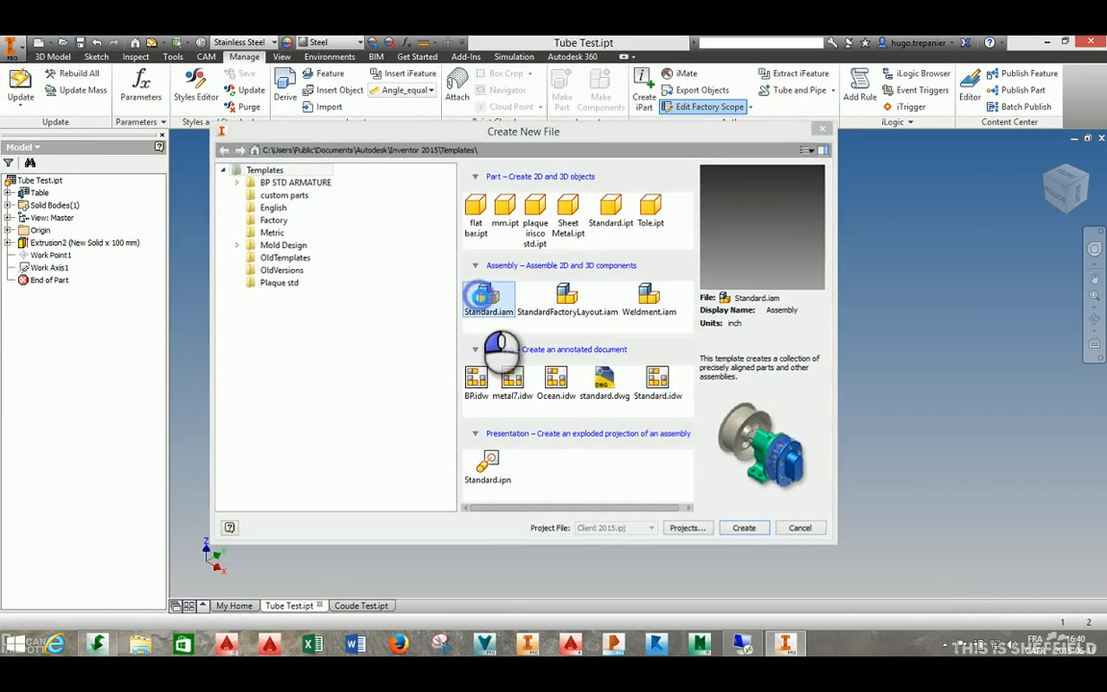
pyautogui.doubleClick(485, 299)
# Step: Choose the Tube Test B family among the Content Center pipes for placement in the assembly
pyautogui.click(14, 103)
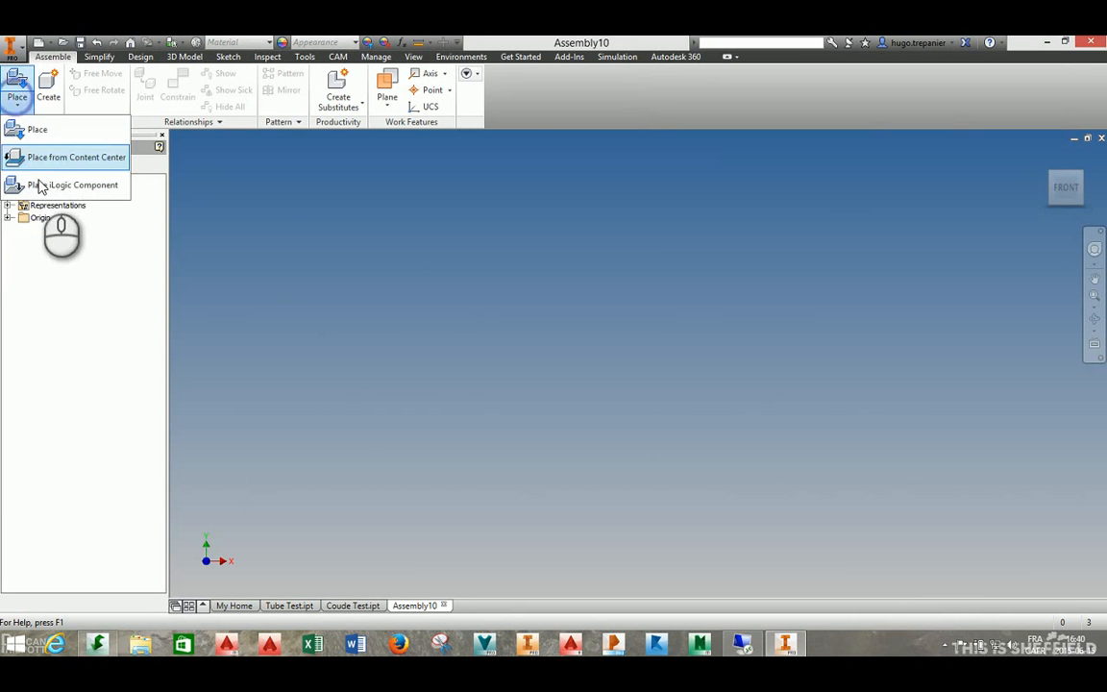
pyautogui.click(38, 130)
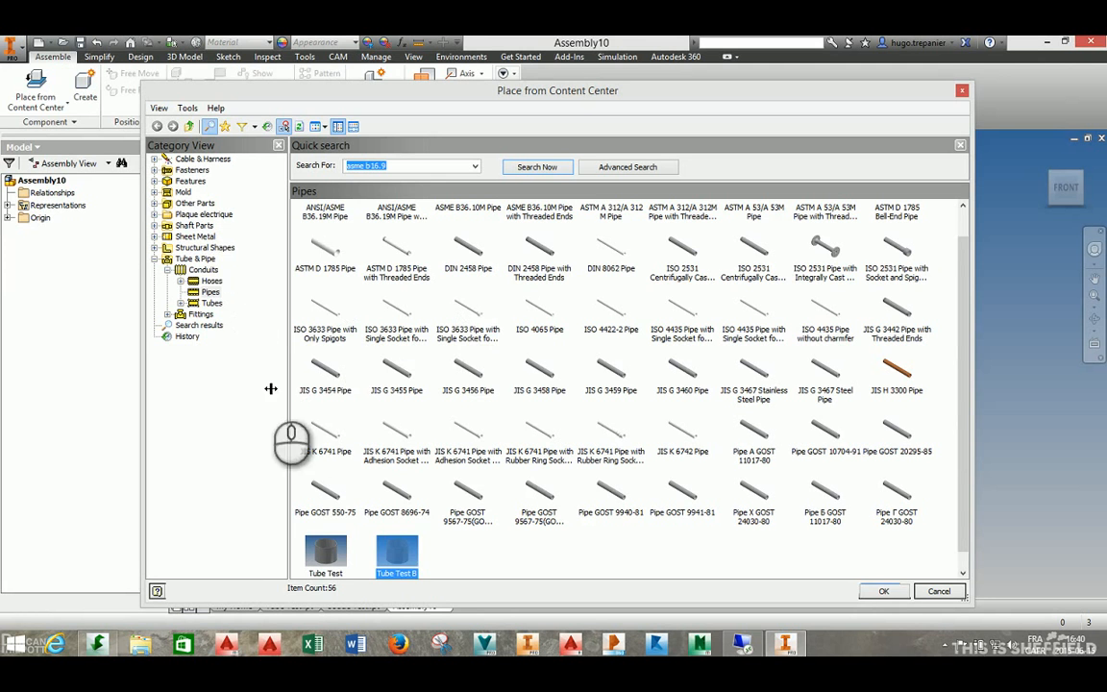
pyautogui.doubleClick(410, 558)
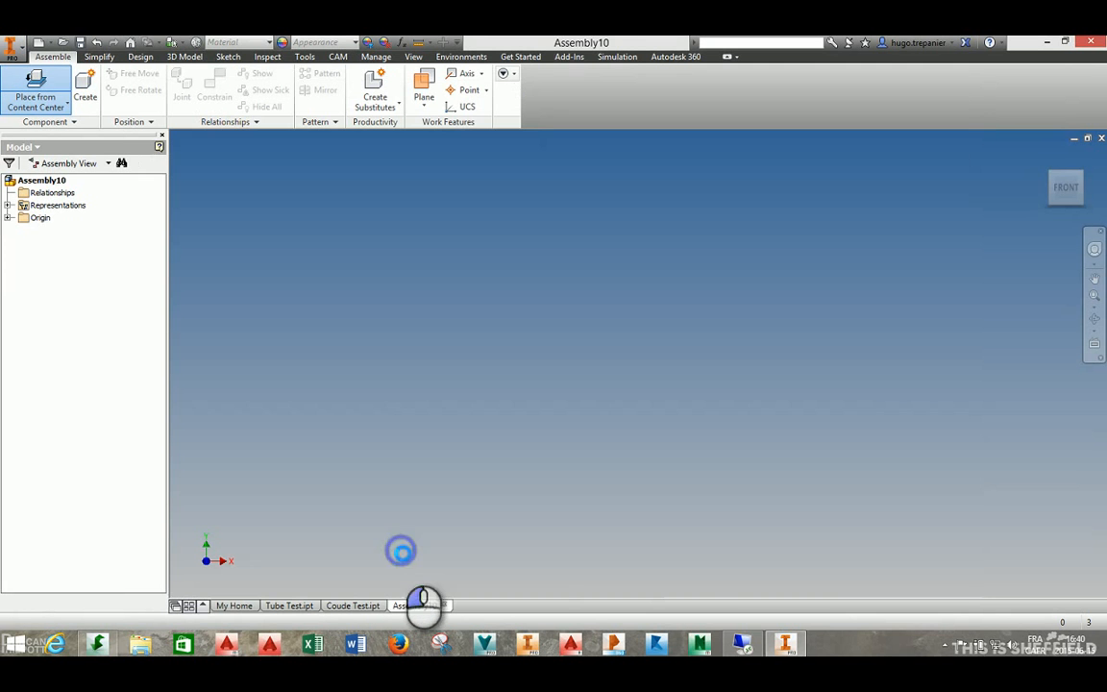
# Step: Configure the custom Tube Test B pipe with SD M250, EP CED 5s and LONGUEUR 244 mm, and accept it
pyautogui.click(506, 291)
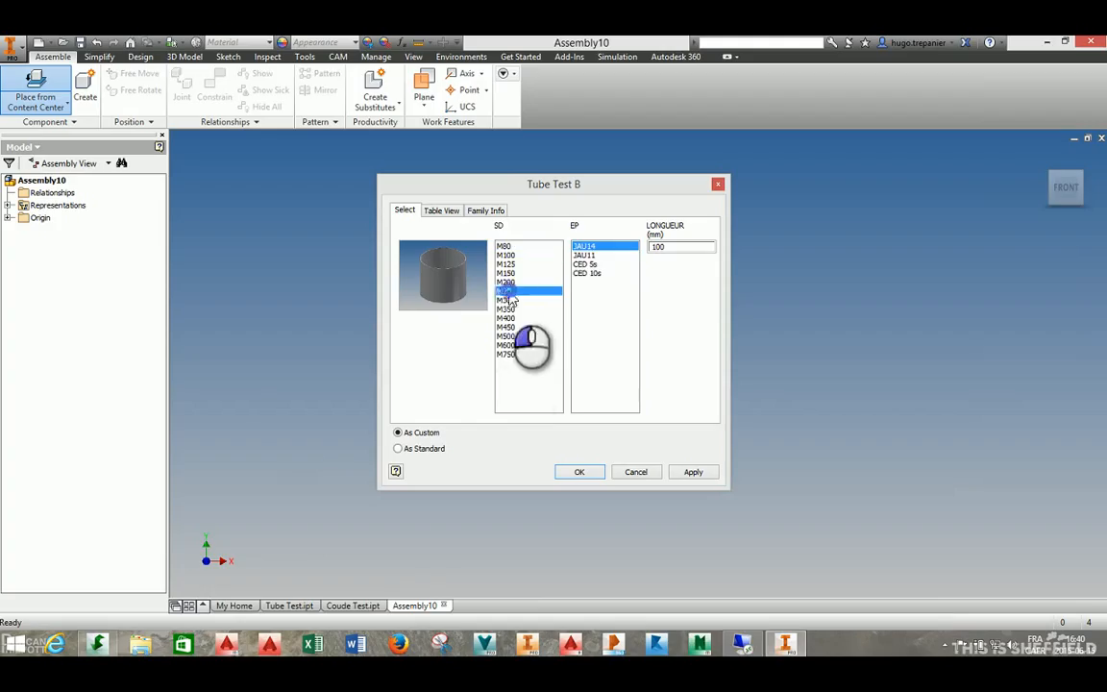
pyautogui.click(580, 255)
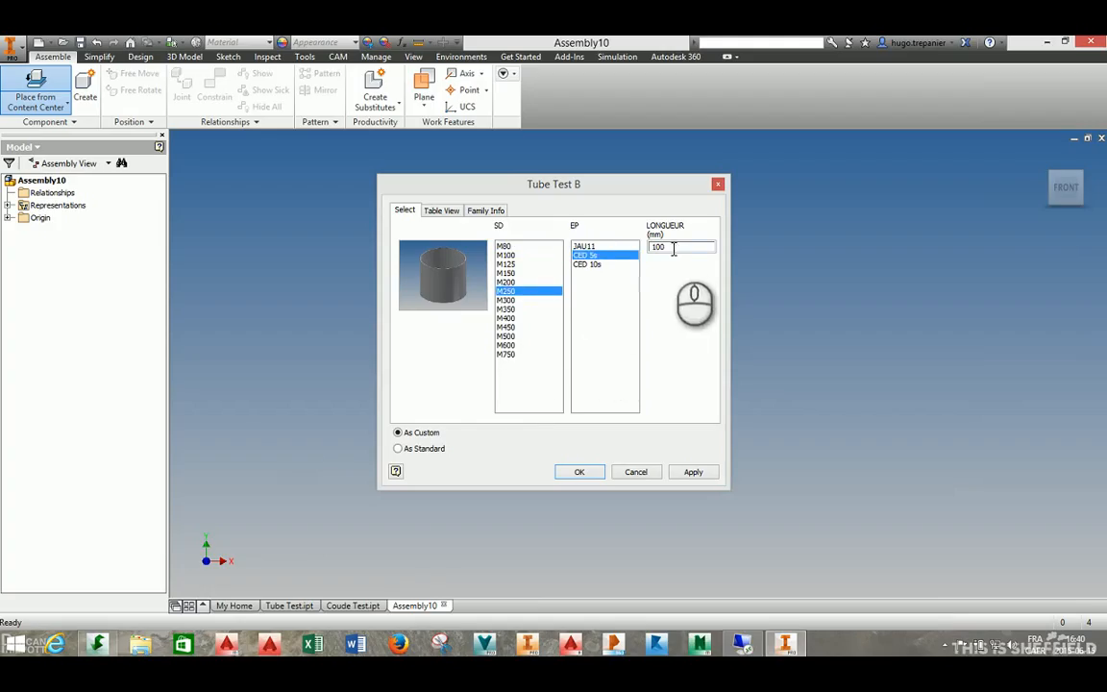
pyautogui.moveTo(671, 247); pyautogui.dragTo(568, 249)
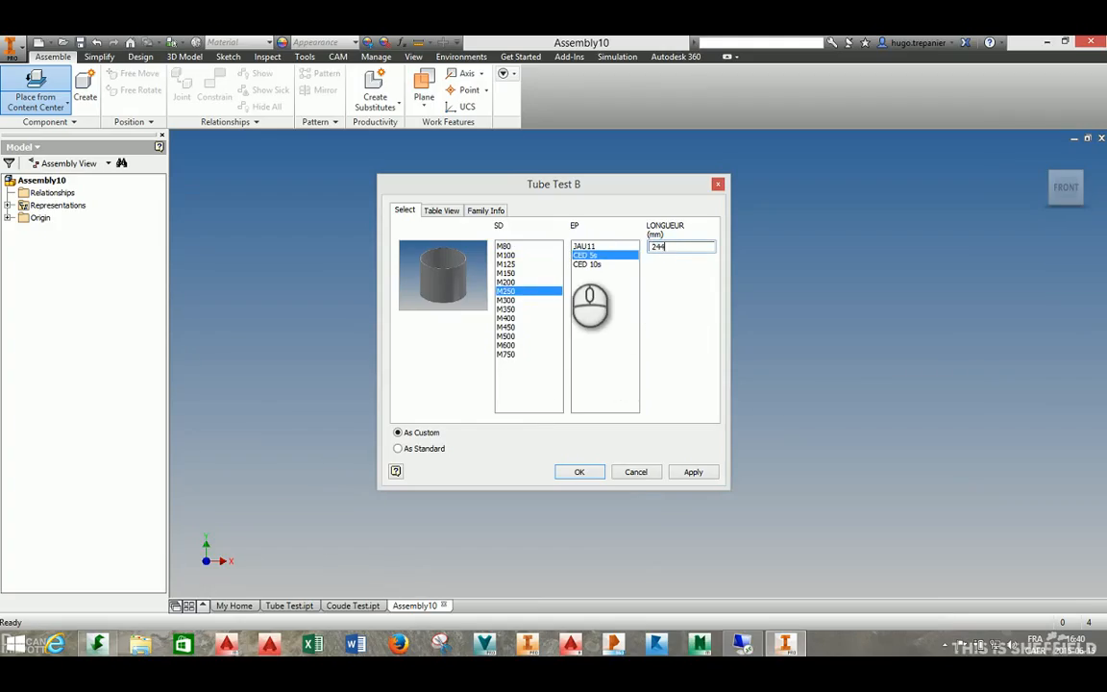
pyautogui.click(581, 473)
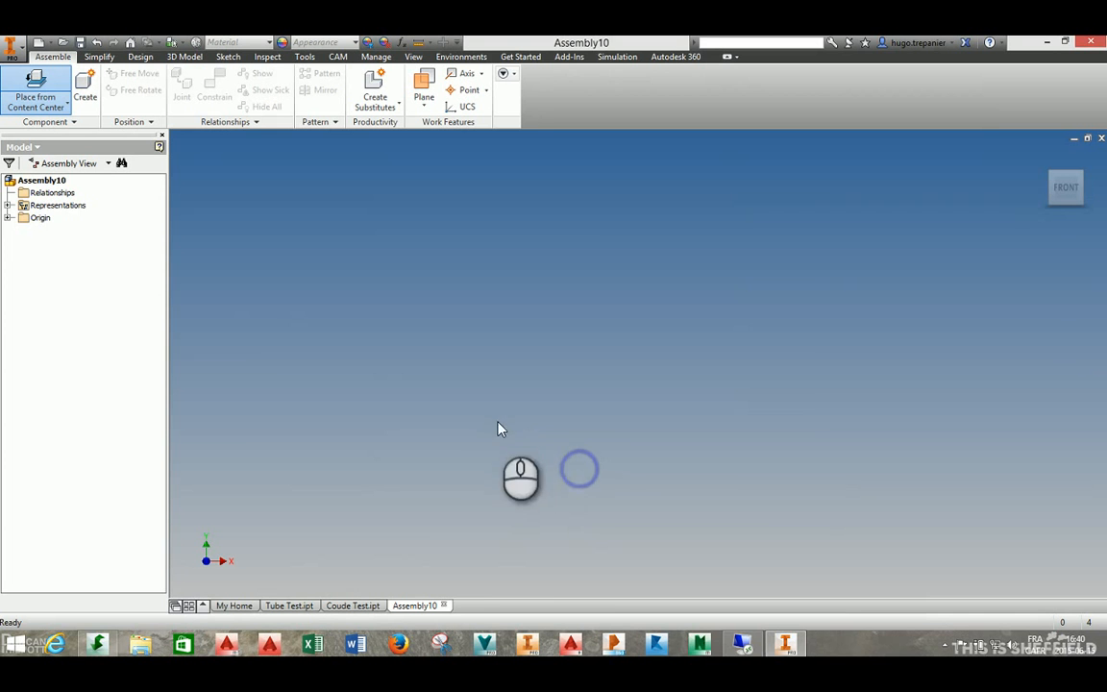
# Step: Save the custom M250 pipe part and place a single instance of it in the assembly
pyautogui.click(736, 504)
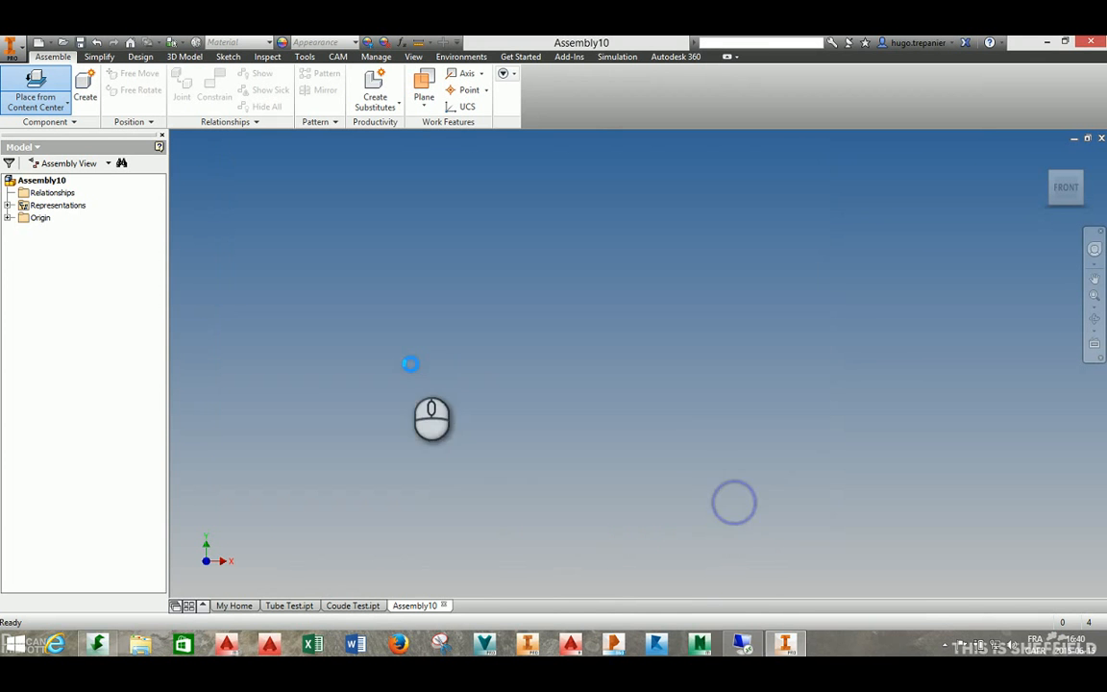
pyautogui.click(473, 404)
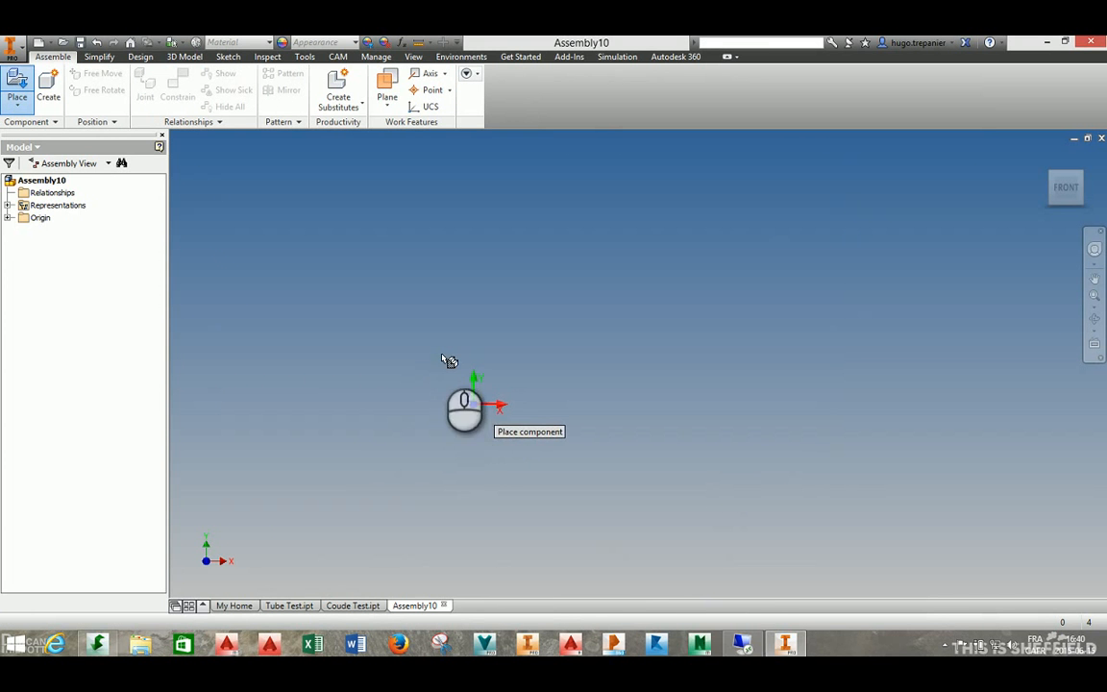
pyautogui.rightClick(452, 244)
pyautogui.click(494, 246)
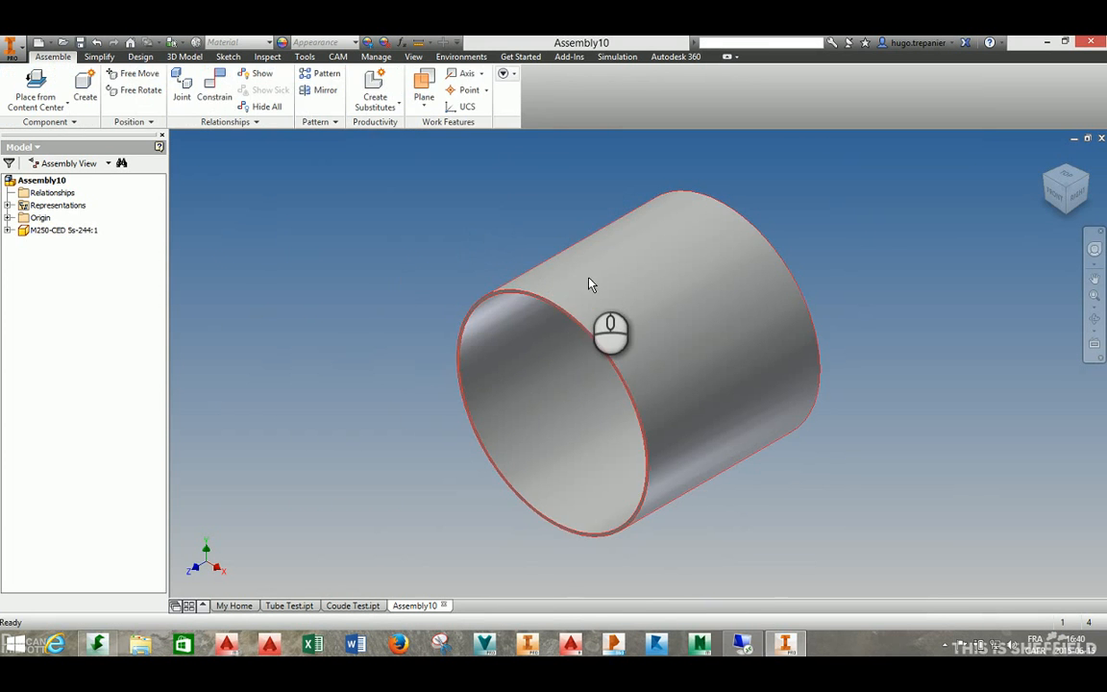
# Step: Check the Cedule entry among the custom iProperties of the placed M250 pipe
pyautogui.rightClick(588, 279)
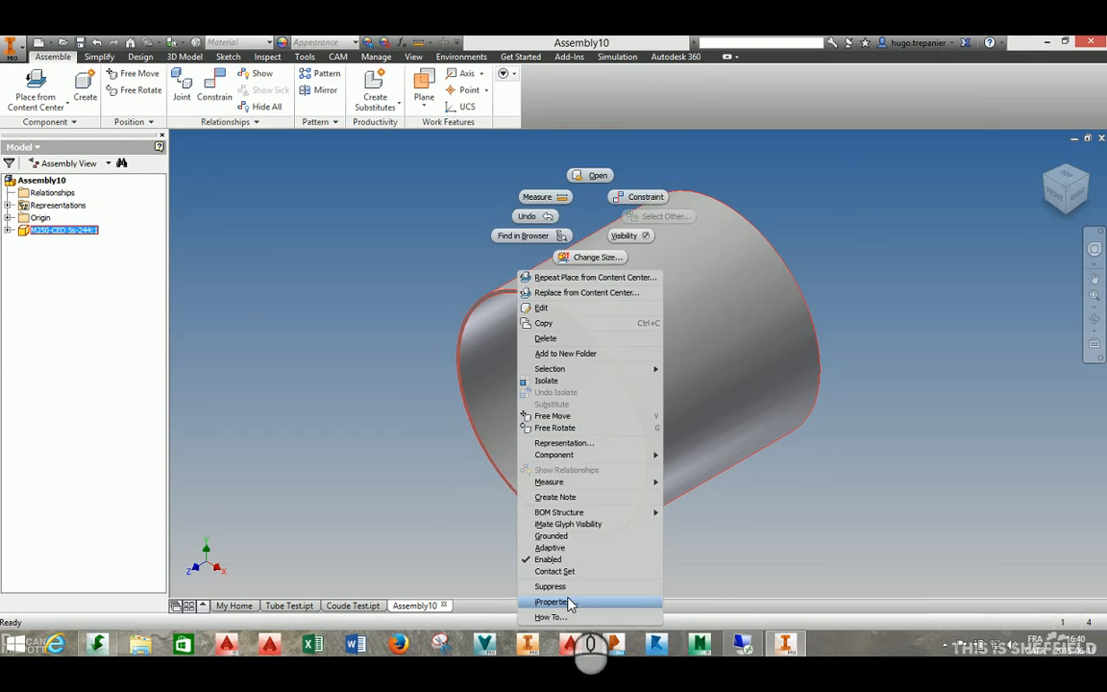
pyautogui.click(557, 603)
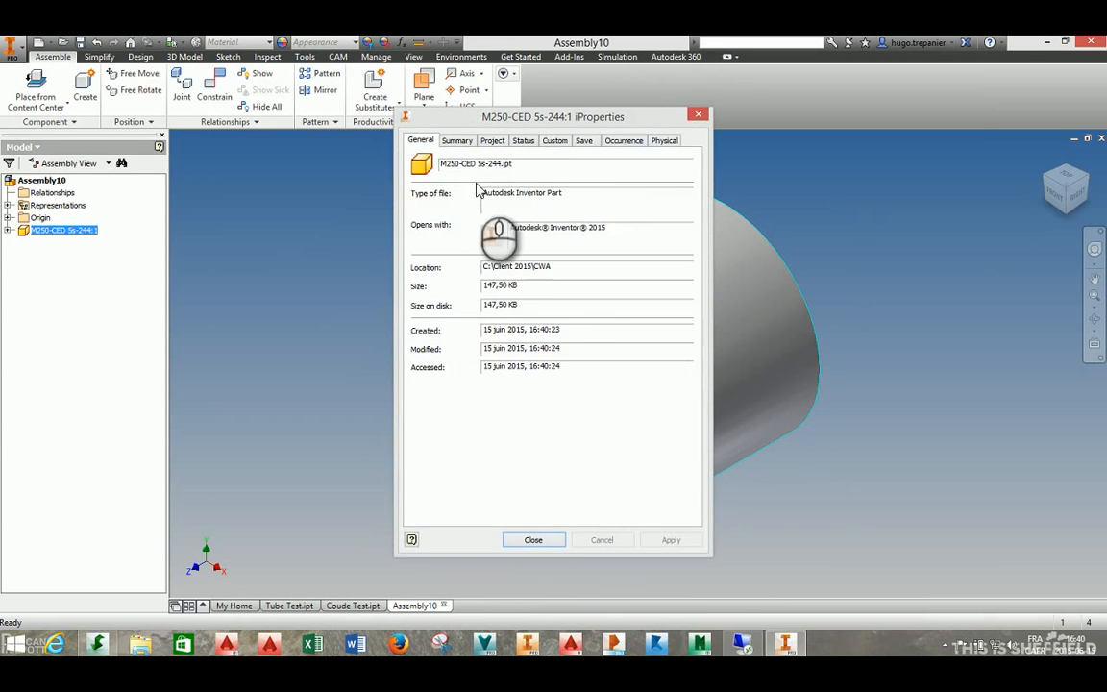
pyautogui.click(557, 142)
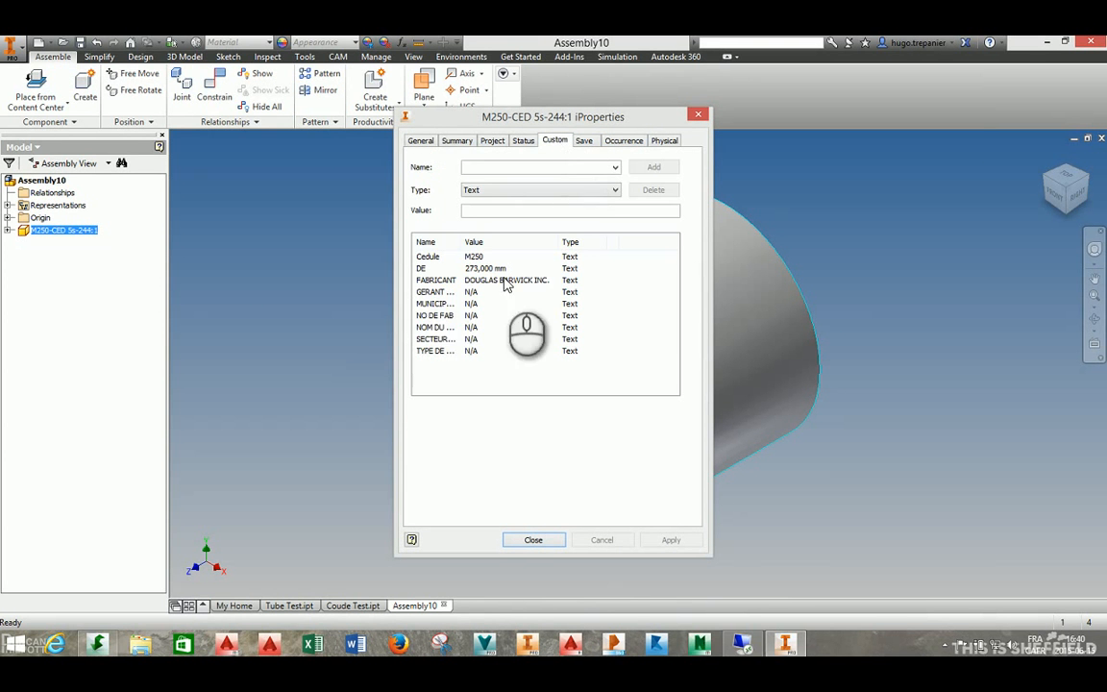
pyautogui.click(428, 257)
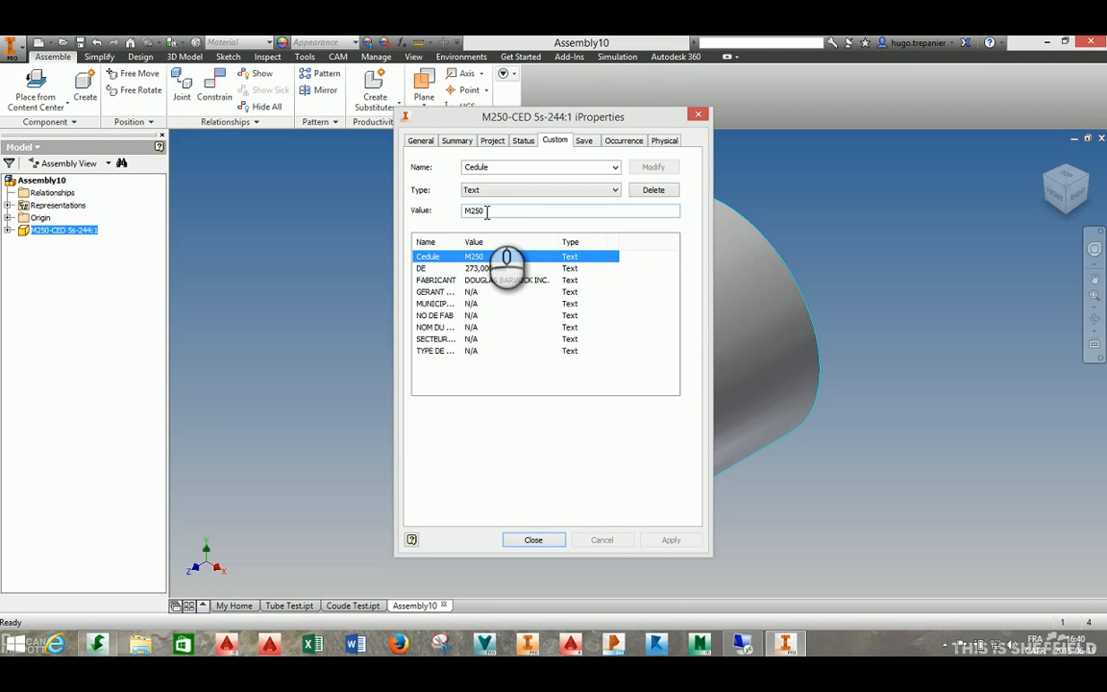
pyautogui.click(534, 542)
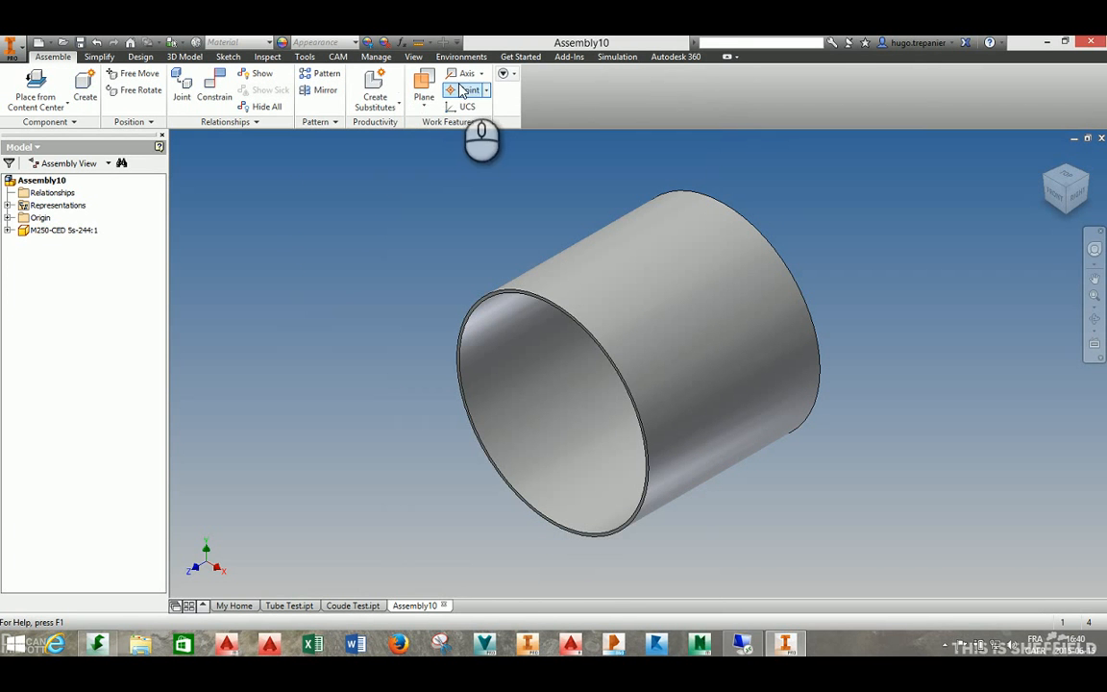
# Step: Open the family table of the Tube Test B family in the Content Center Editor
pyautogui.click(375, 56)
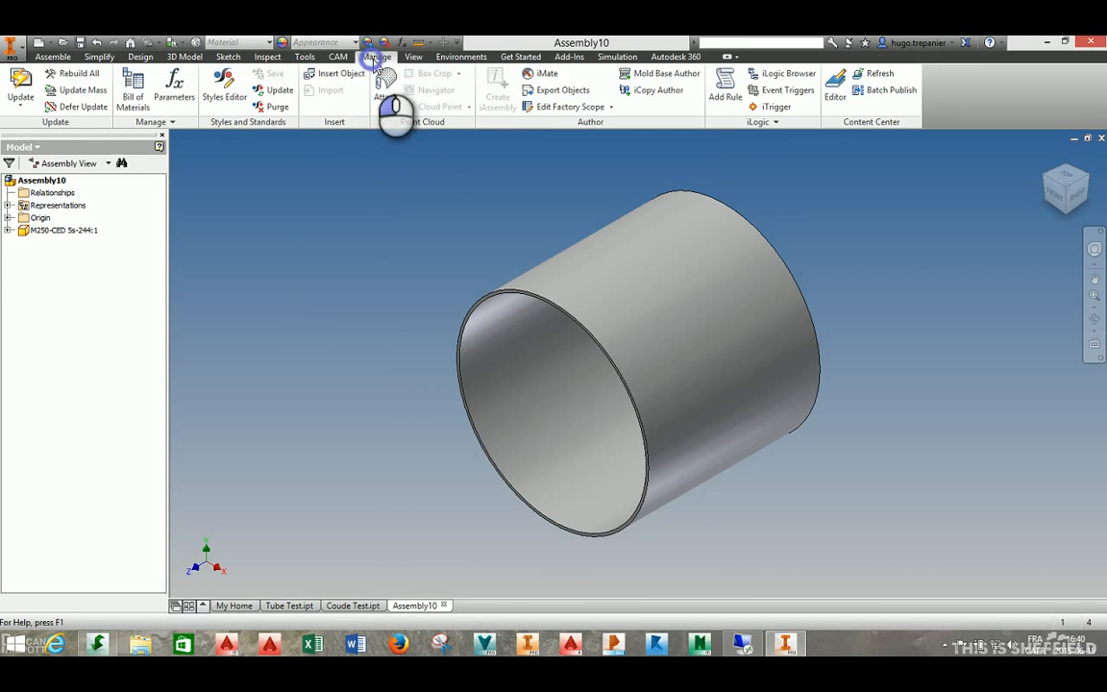
pyautogui.click(831, 100)
pyautogui.rightClick(338, 238)
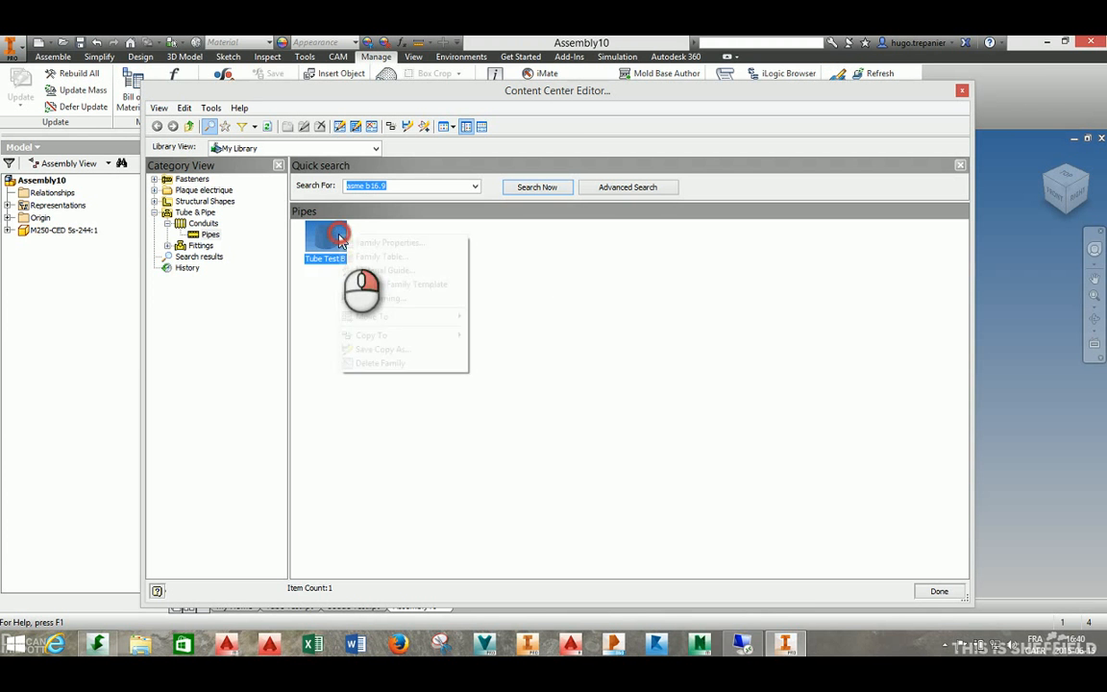
pyautogui.click(377, 260)
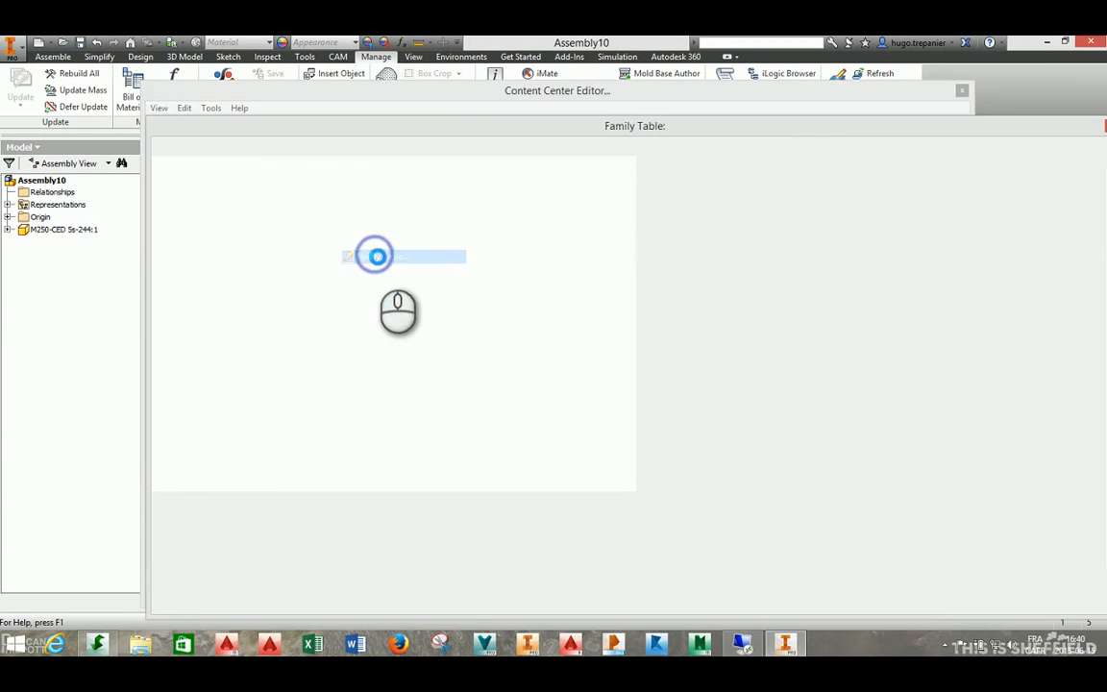
# Step: Add a String column Code_special after column L with the expression RJ12, mapped to a custom Inventor property named Code_special
pyautogui.click(552, 137)
pyautogui.rightClick(552, 137)
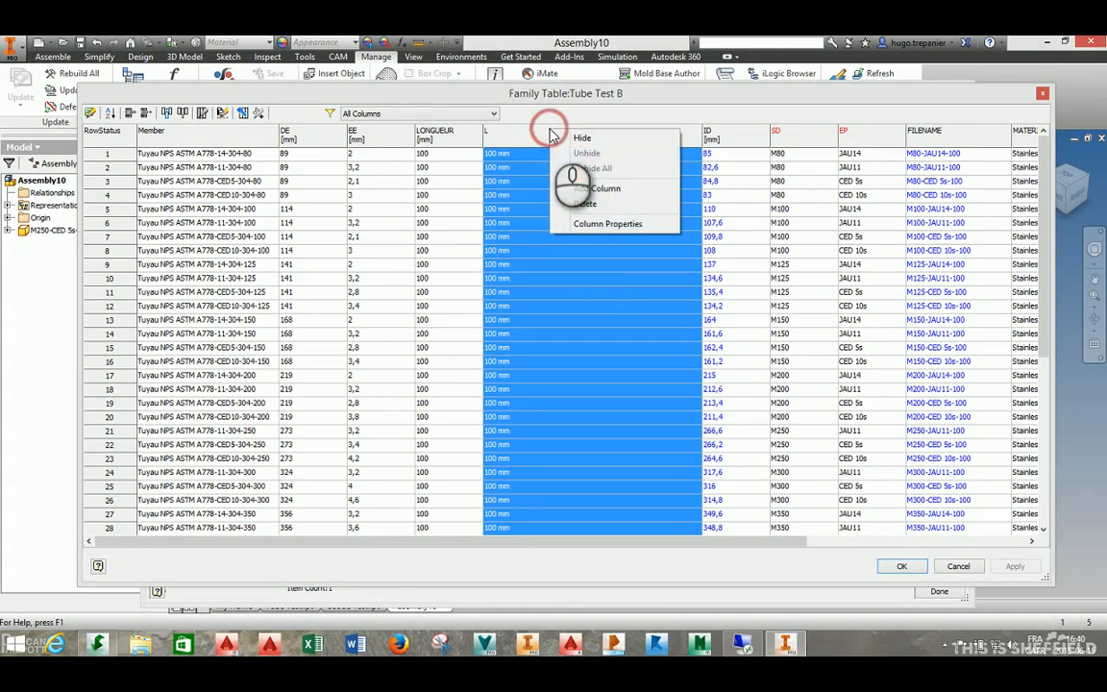
pyautogui.click(588, 189)
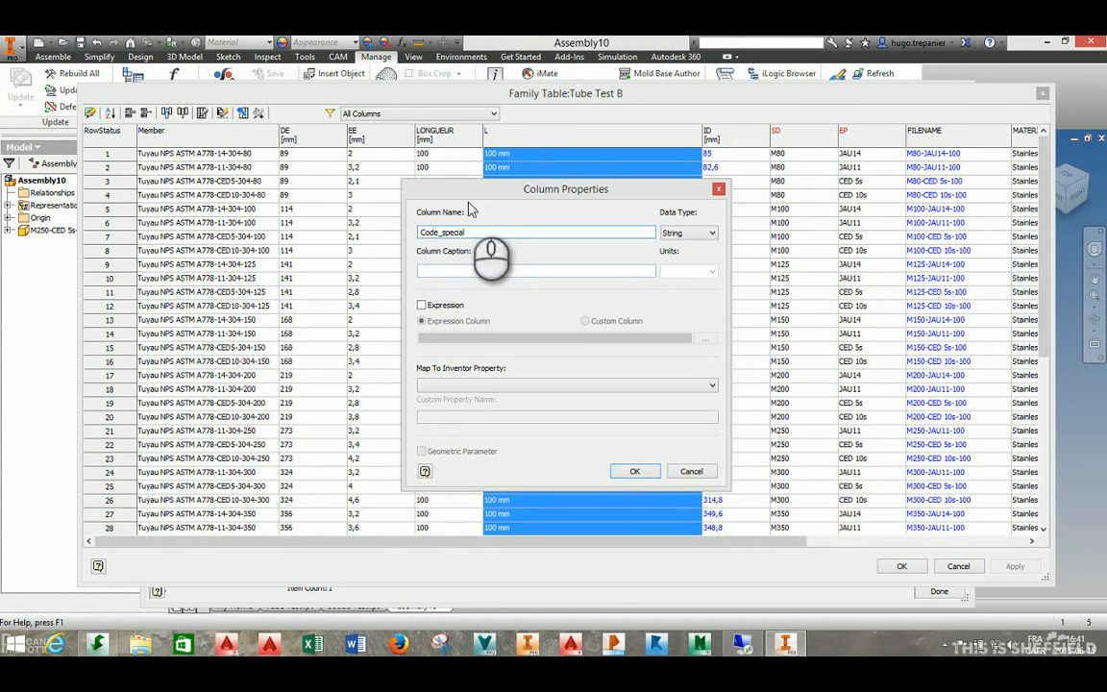
pyautogui.click(422, 307)
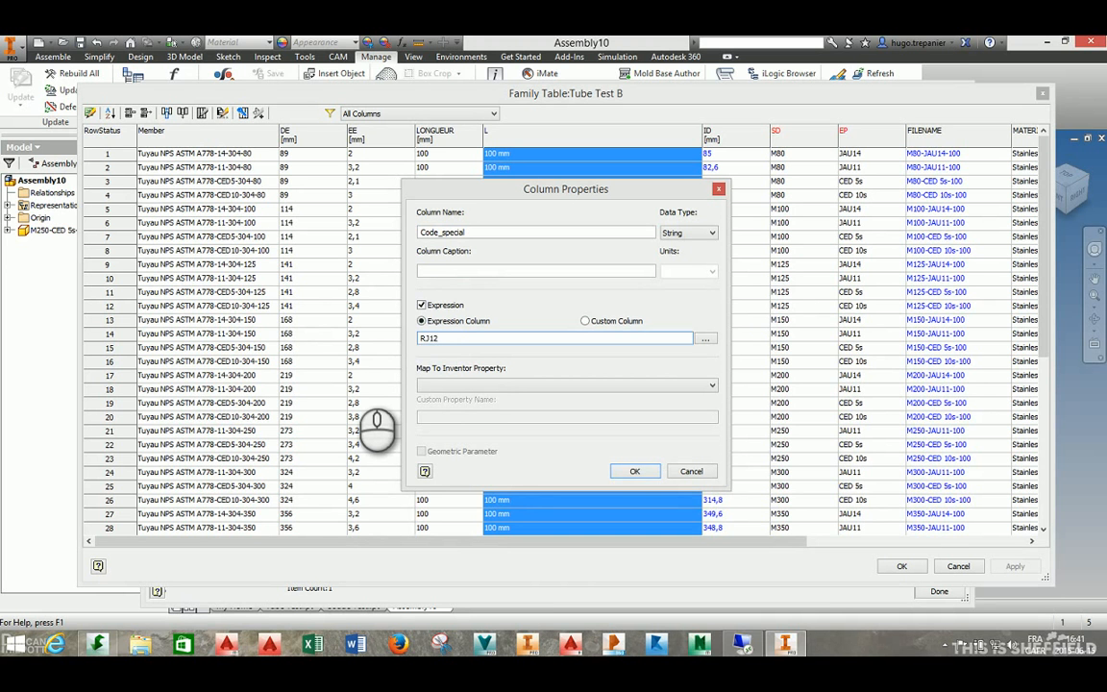
pyautogui.click(422, 385)
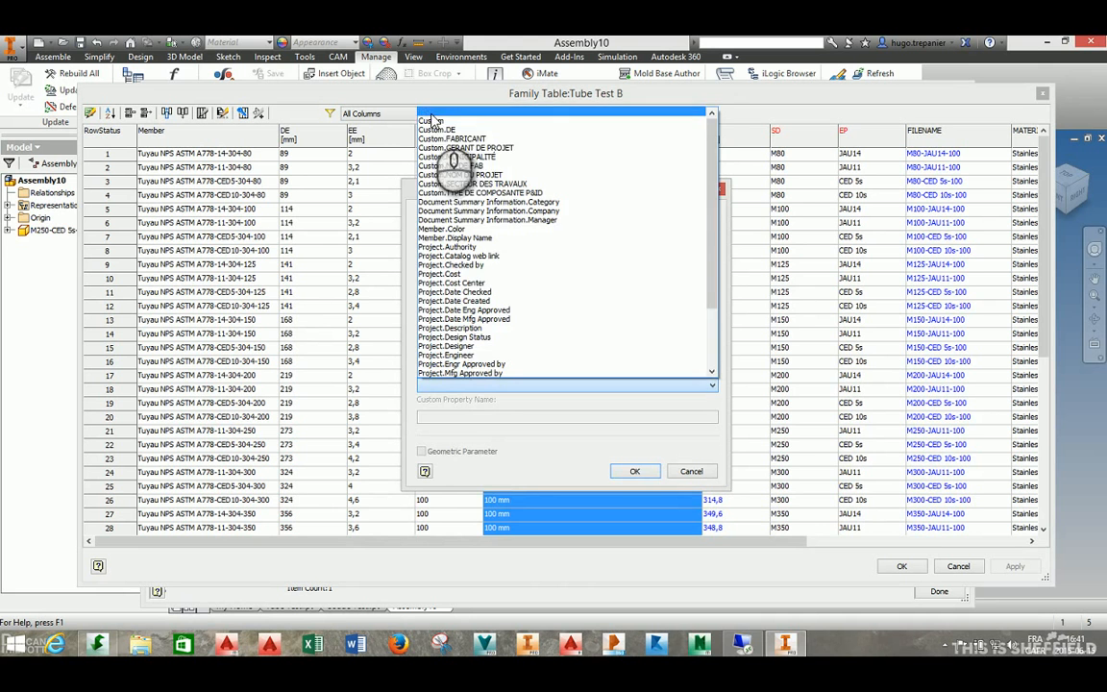
pyautogui.click(432, 121)
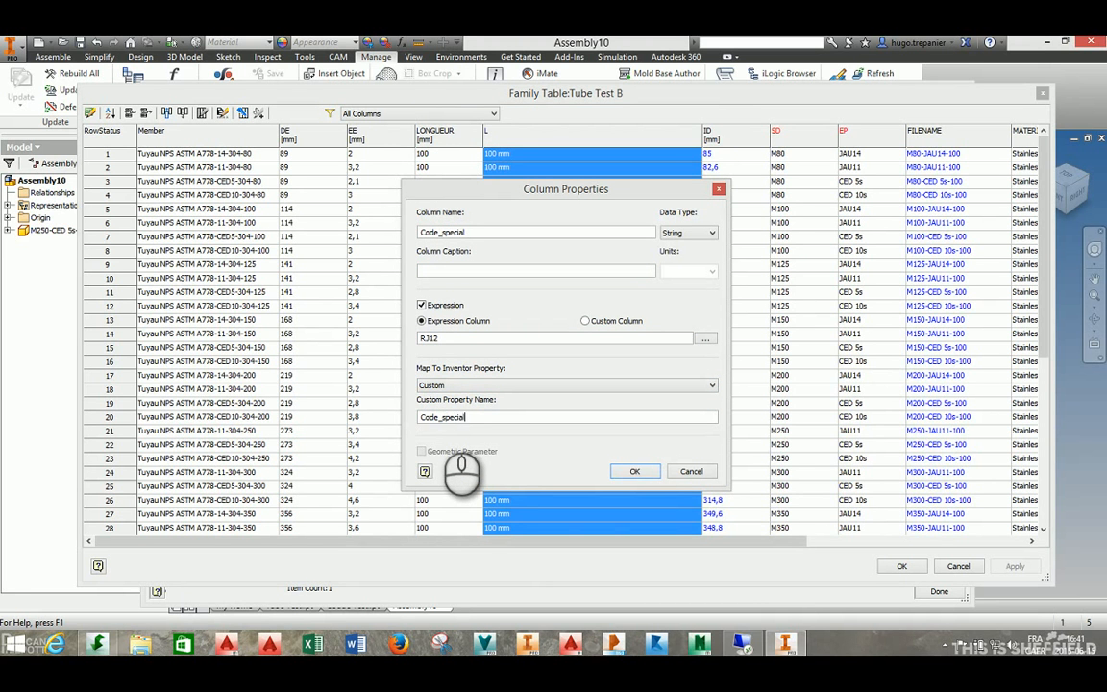
pyautogui.click(634, 471)
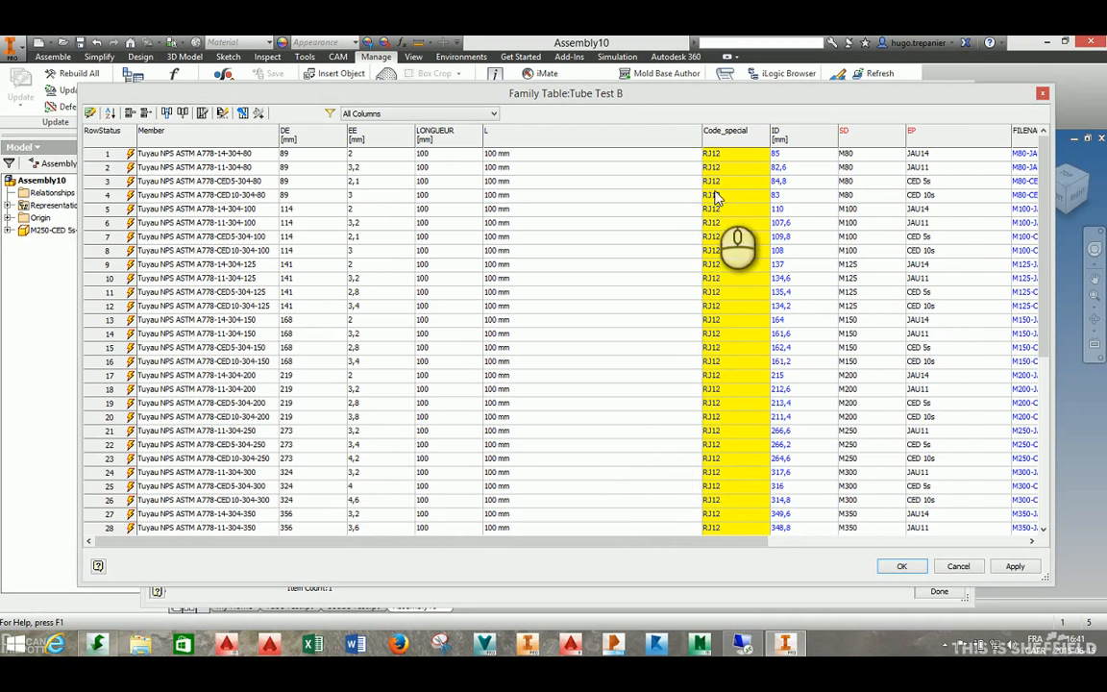
# Step: Publish the Tube Test B family table to the library and close the Content Center Editor
pyautogui.moveTo(1045, 321); pyautogui.dragTo(1017, 280)
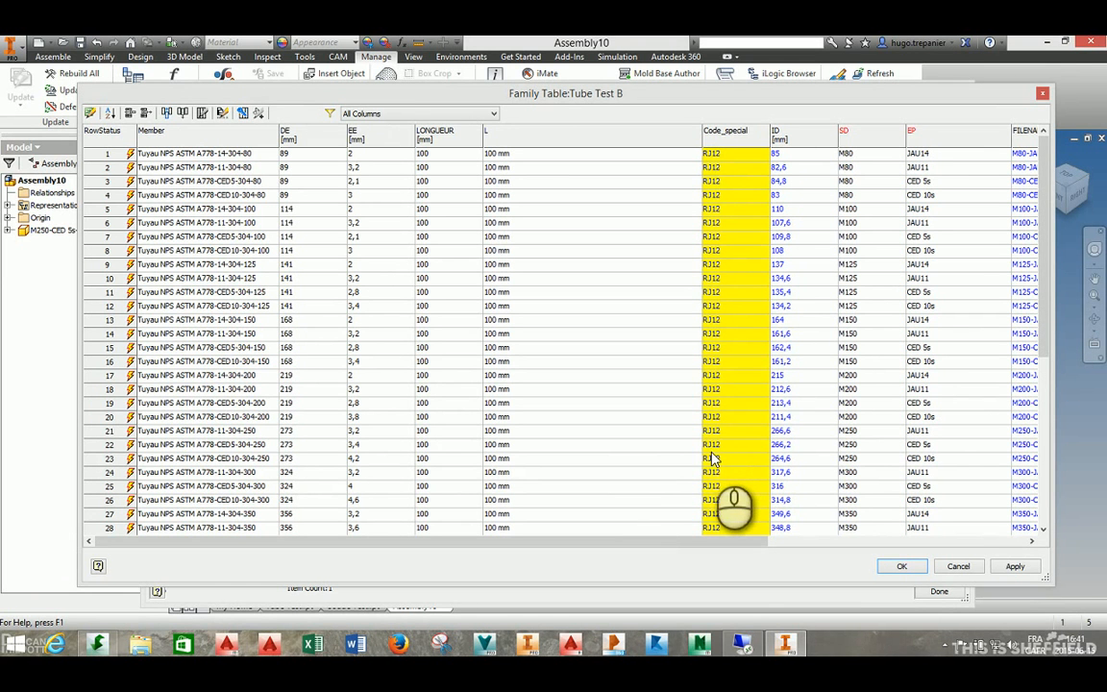
pyautogui.click(901, 566)
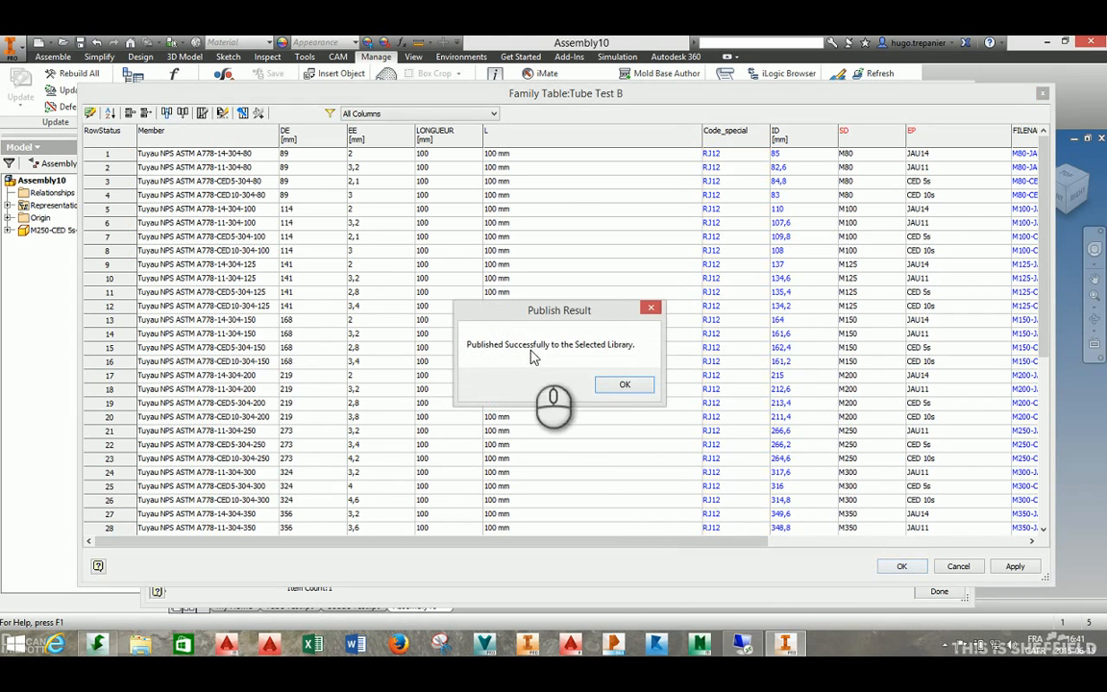
pyautogui.click(622, 384)
pyautogui.click(939, 591)
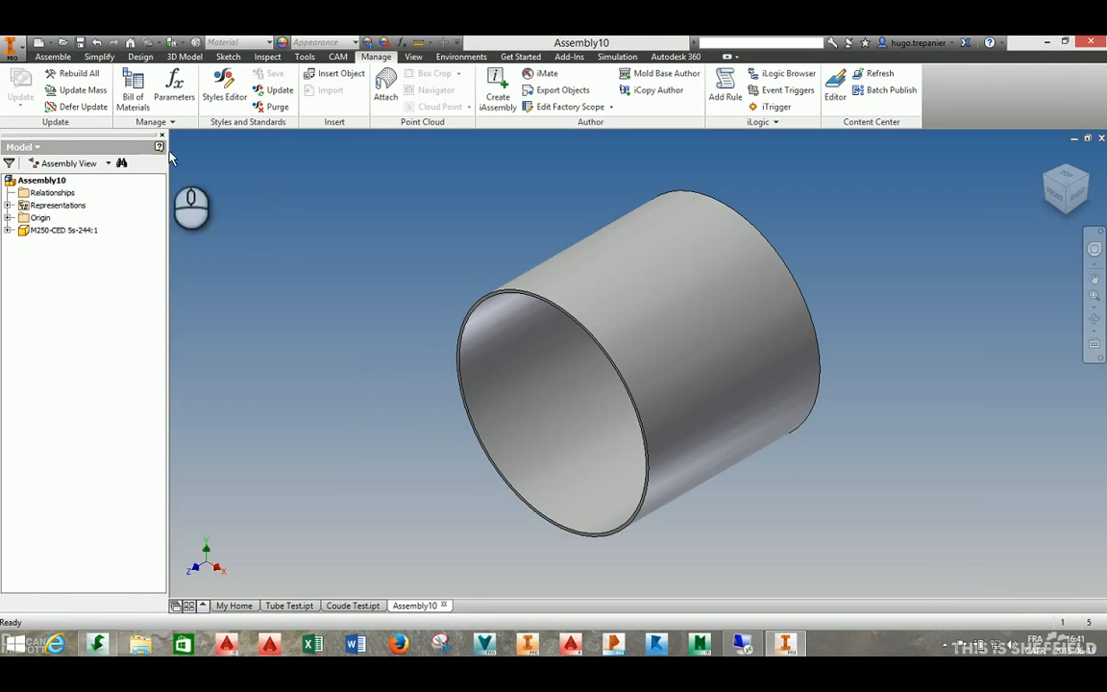
# Step: Choose the Tube Test B family from the Content Center pipes for another placement in the assembly
pyautogui.click(53, 56)
pyautogui.click(41, 99)
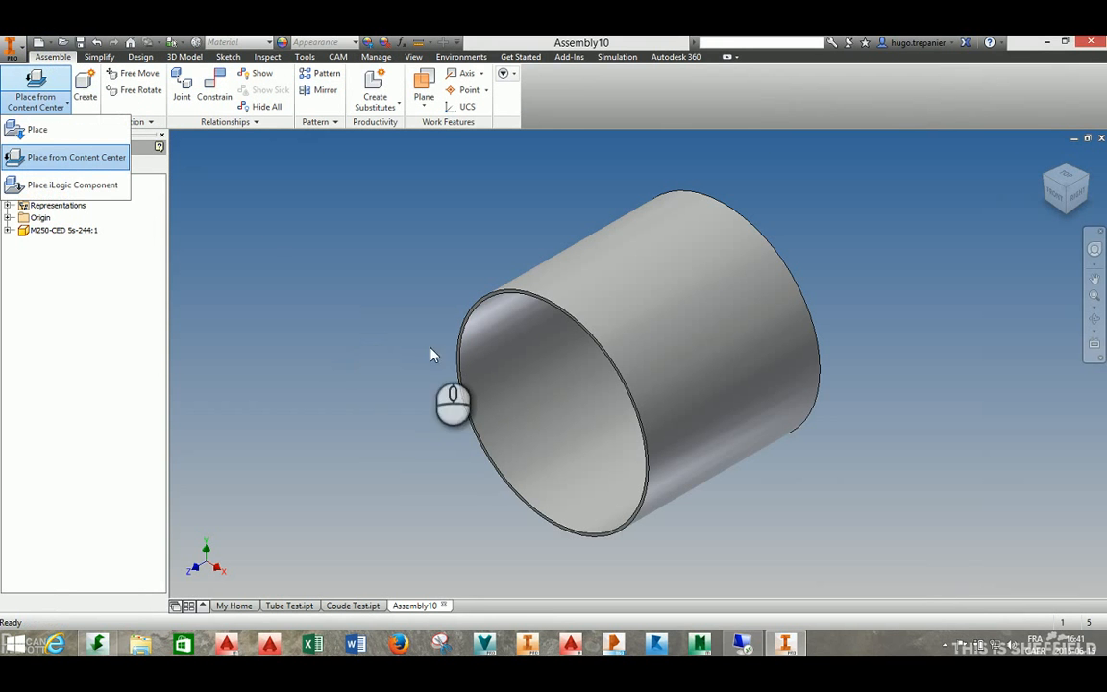
pyautogui.click(39, 157)
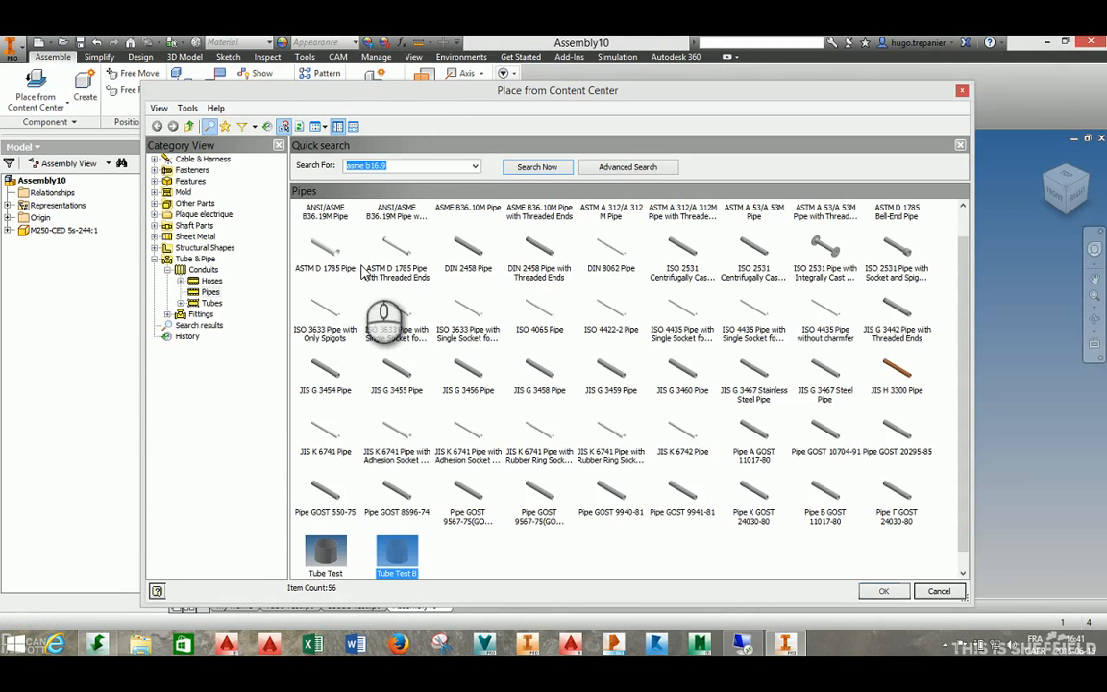
pyautogui.click(403, 562)
pyautogui.doubleClick(408, 565)
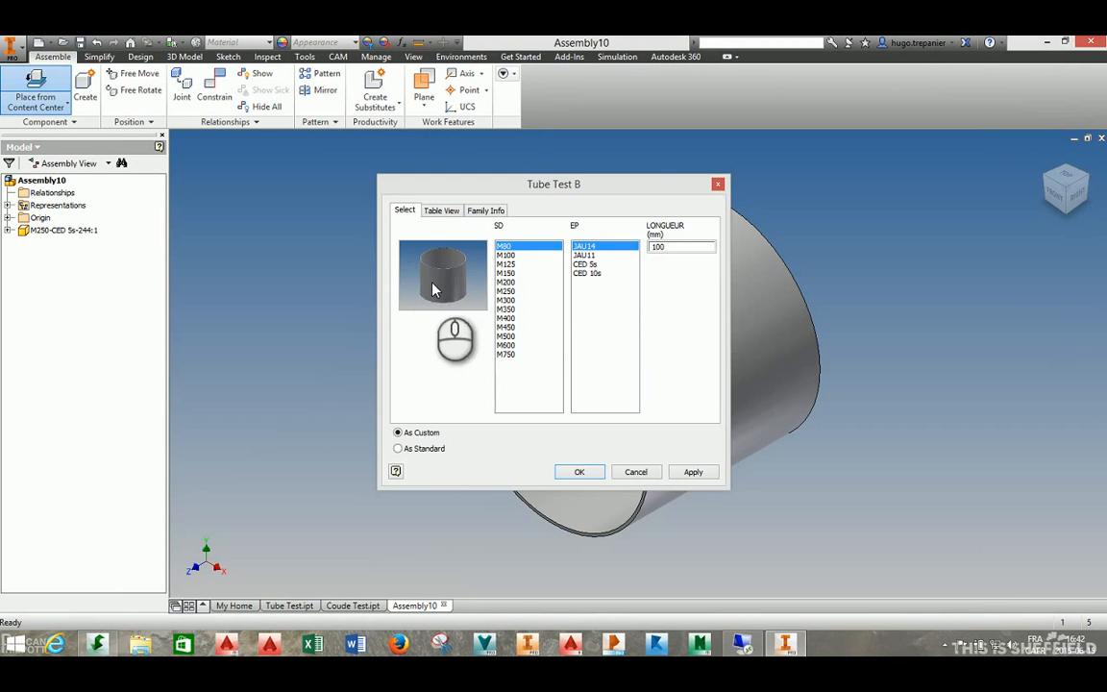
# Step: Set LONGUEUR to 500 mm for the custom M80 JAU14 pipe and save it as M80-JAU14-500.ipt
pyautogui.doubleClick(673, 247)
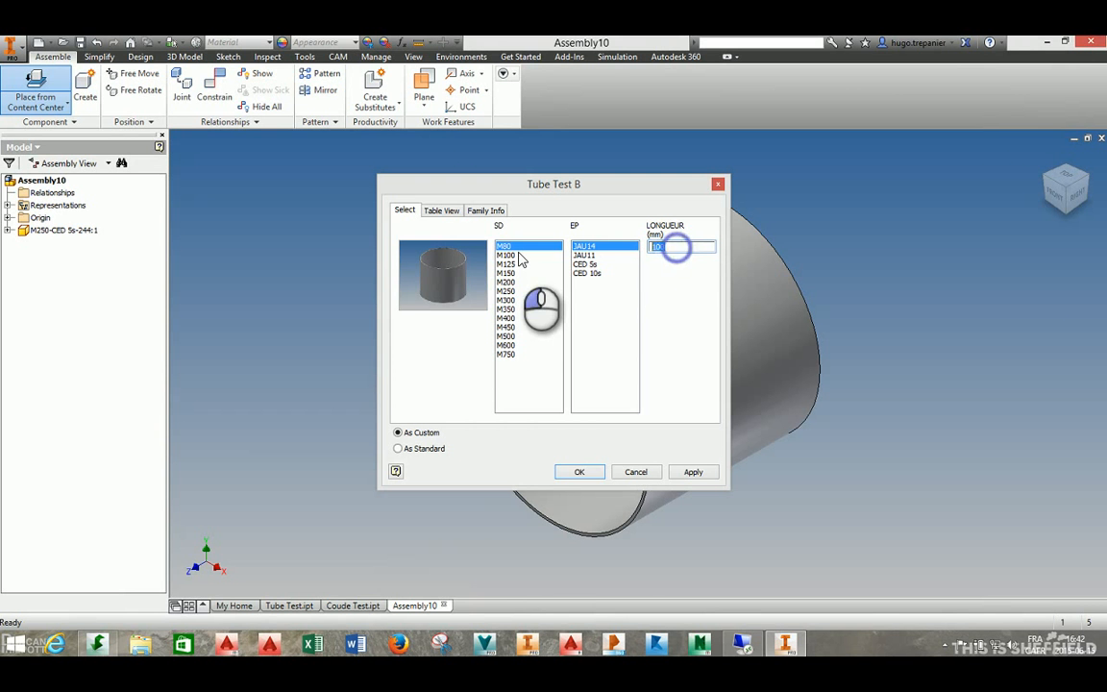
pyautogui.write('500')
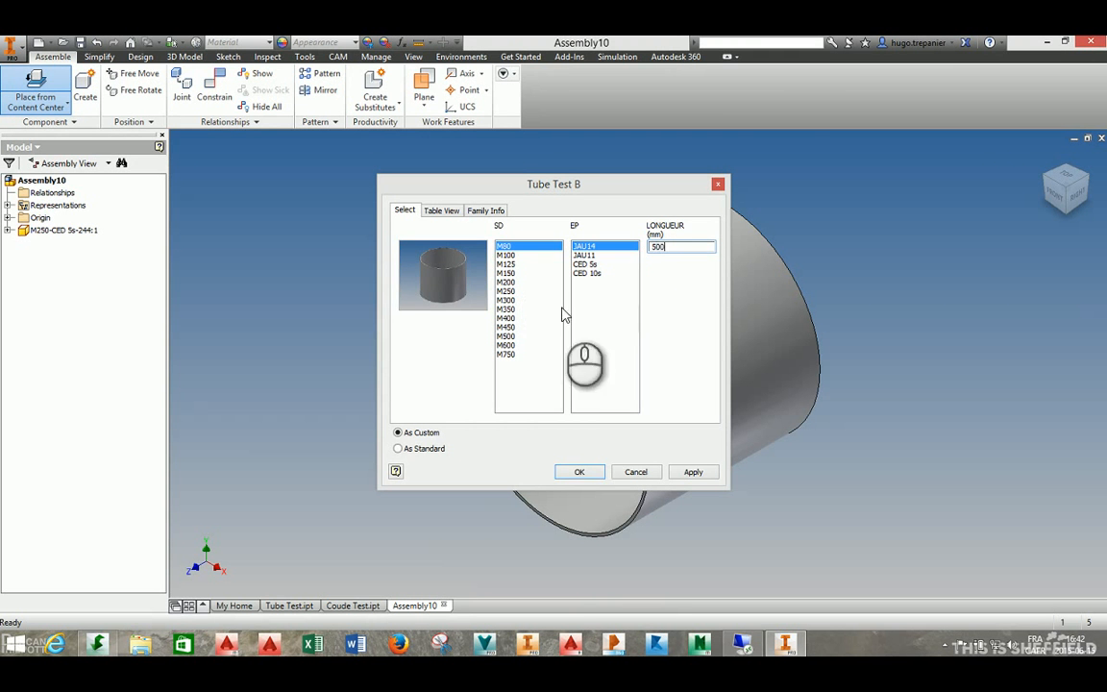
pyautogui.click(581, 472)
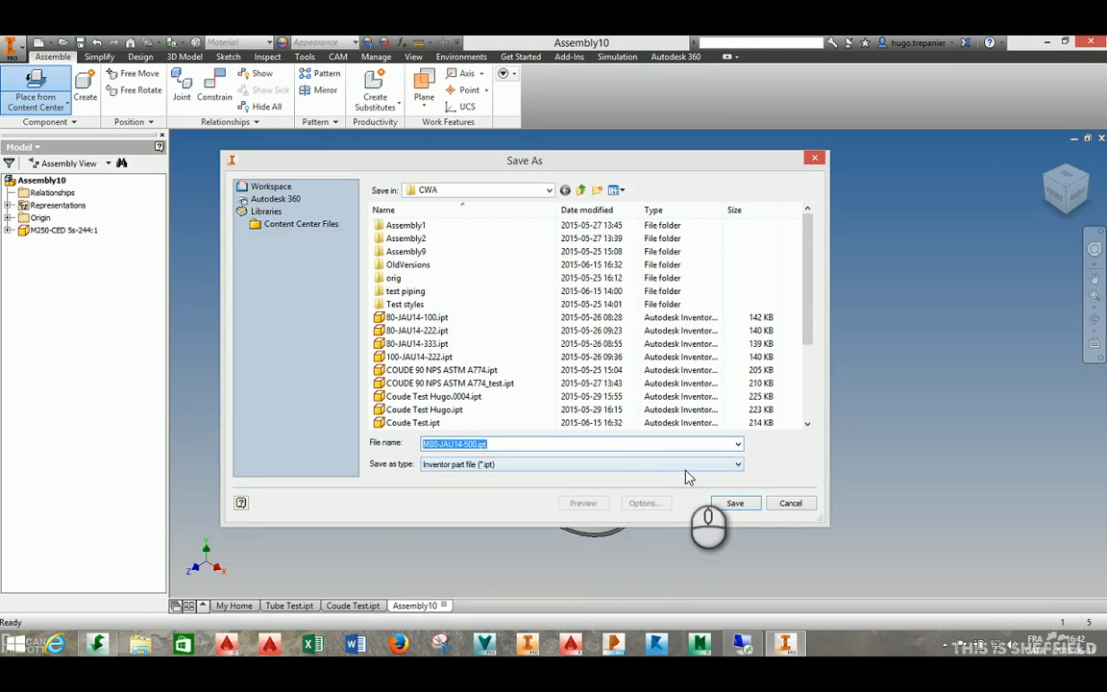
pyautogui.click(735, 503)
# Step: Place one instance of the 500 mm pipe beside the larger pipe and finish the placement
pyautogui.click(363, 285)
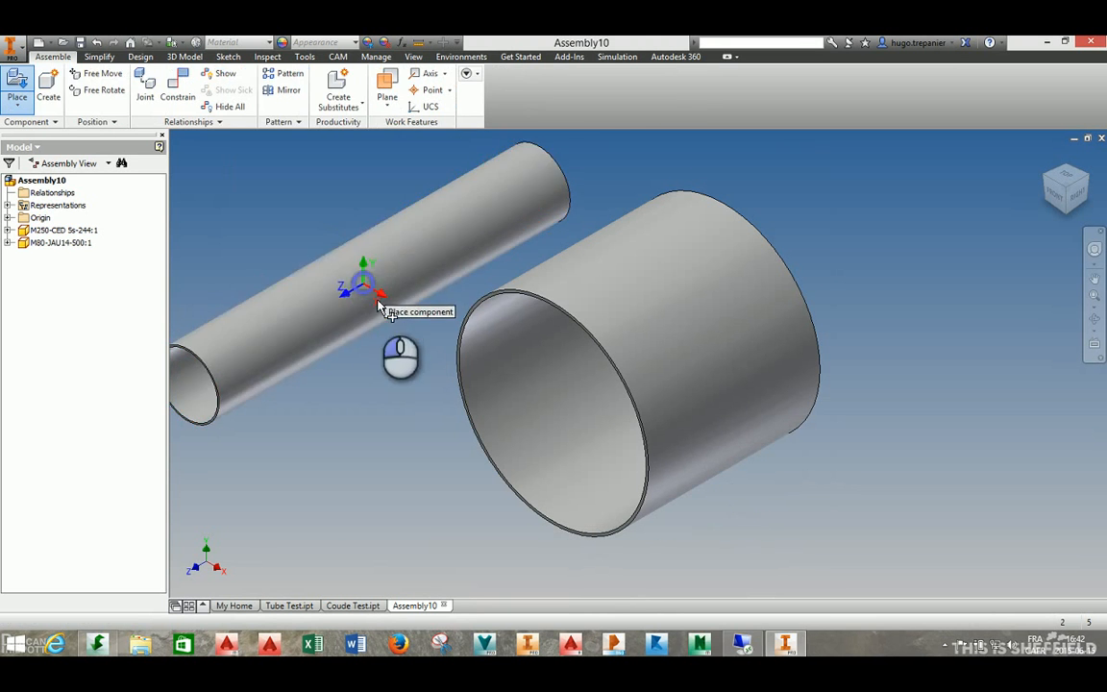
pyautogui.rightClick(290, 196)
pyautogui.click(339, 195)
# Step: Check the Code_special entry among the custom iProperties of the placed M80 pipe
pyautogui.rightClick(341, 281)
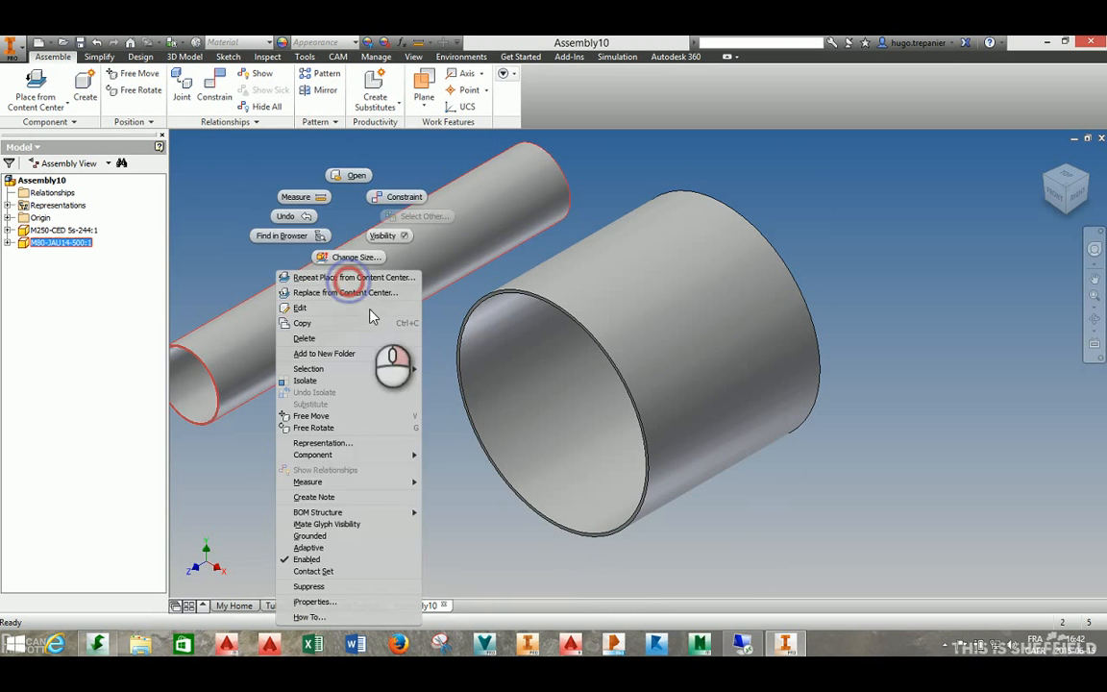
pyautogui.click(344, 608)
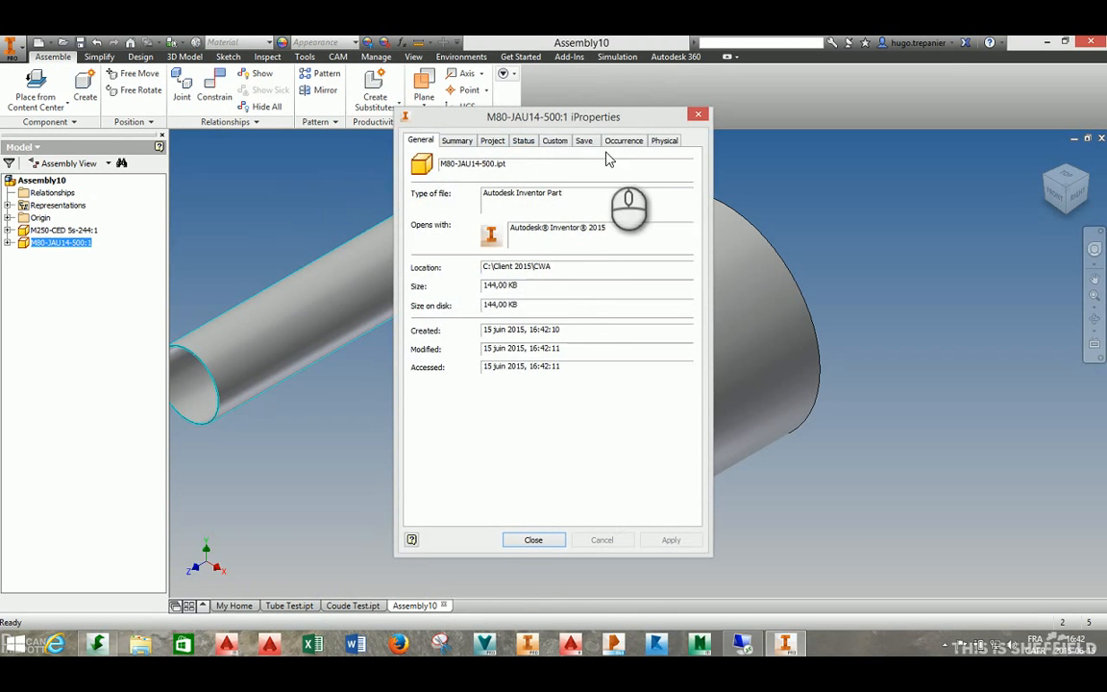
pyautogui.click(554, 141)
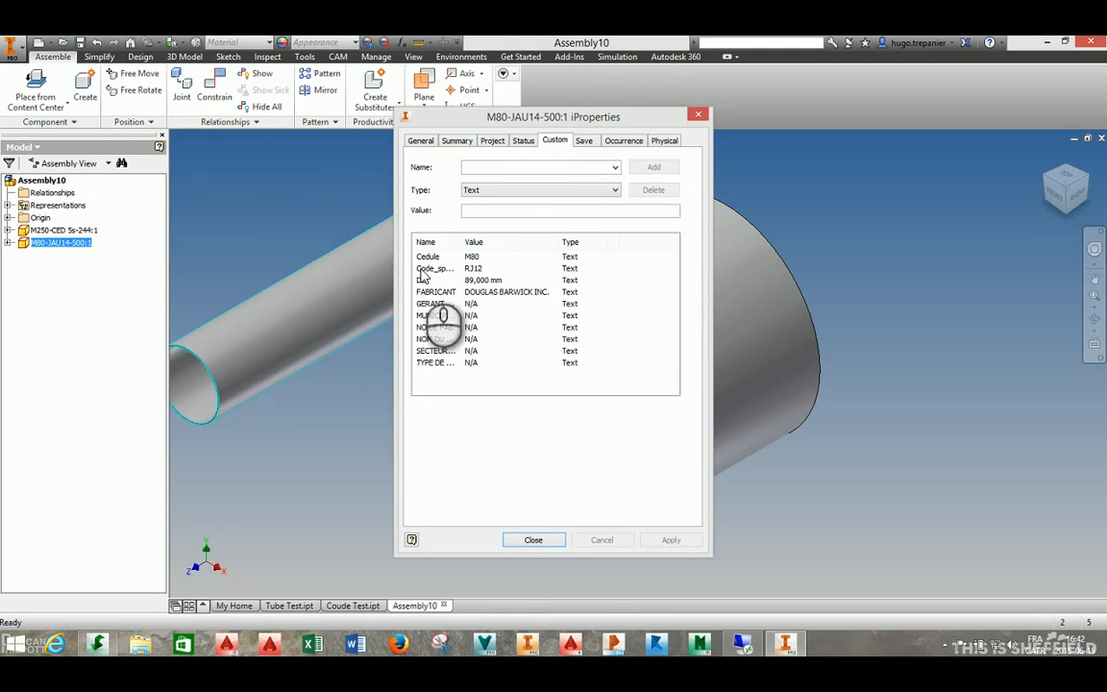
pyautogui.click(434, 268)
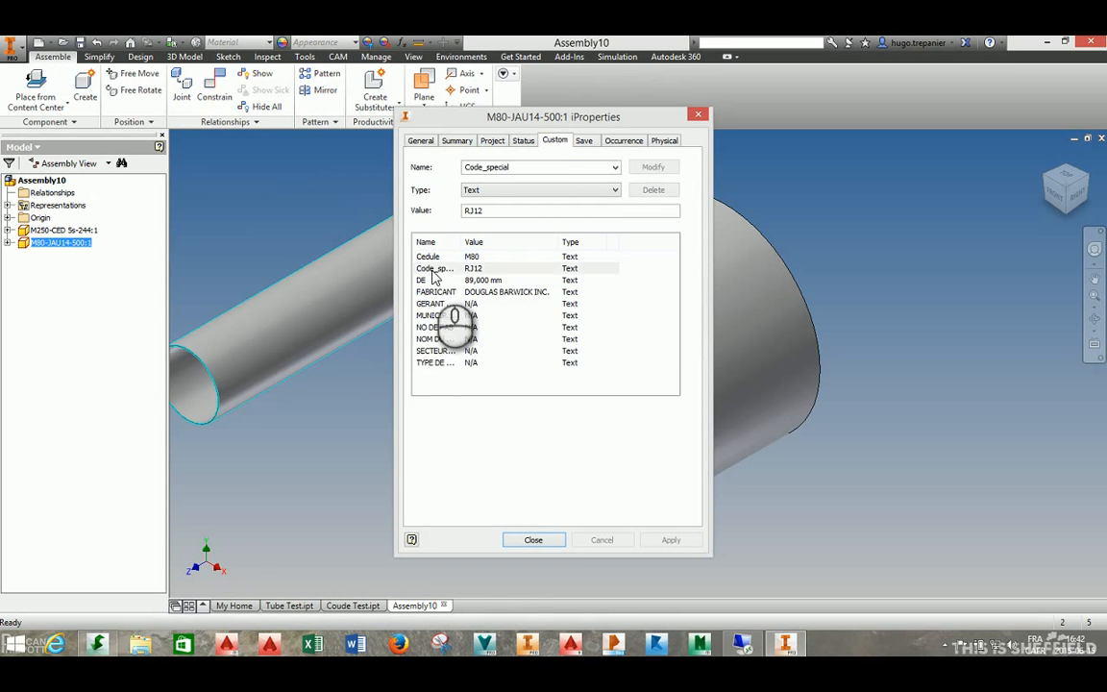
pyautogui.click(533, 541)
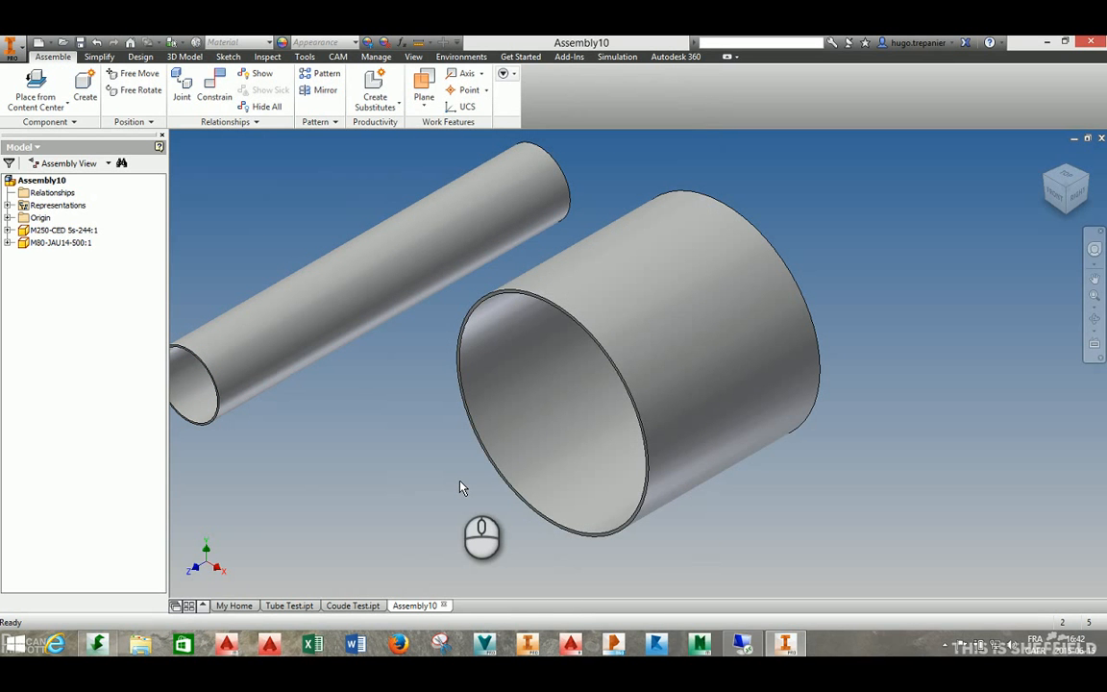